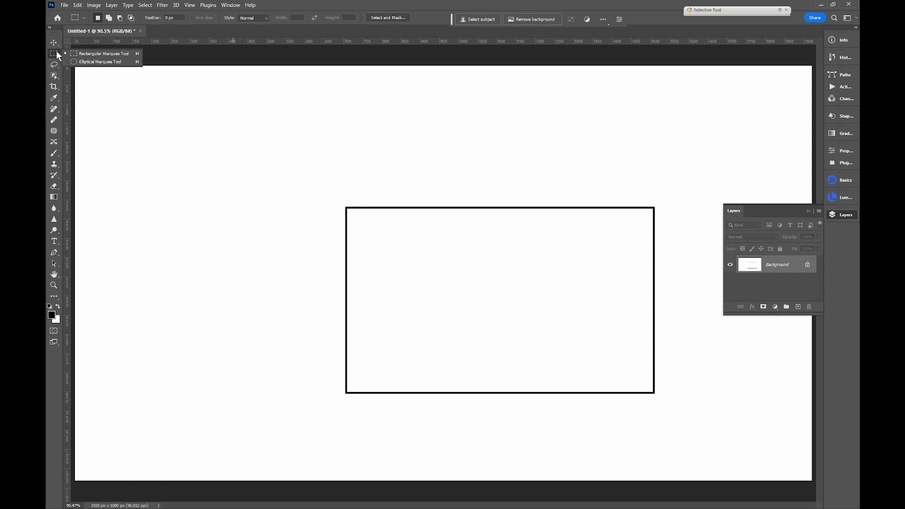
# Select the black-outlined rectangle with the Rectangular Marquee tool and check the selection in Quick Mask mode
pyautogui.rightClick(57, 52)
pyautogui.click(86, 55)
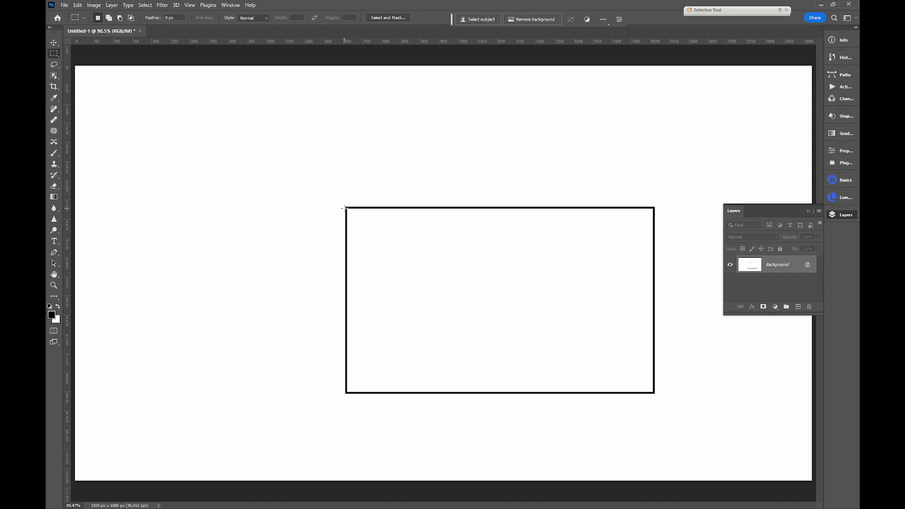
pyautogui.moveTo(345, 207); pyautogui.dragTo(653, 392)
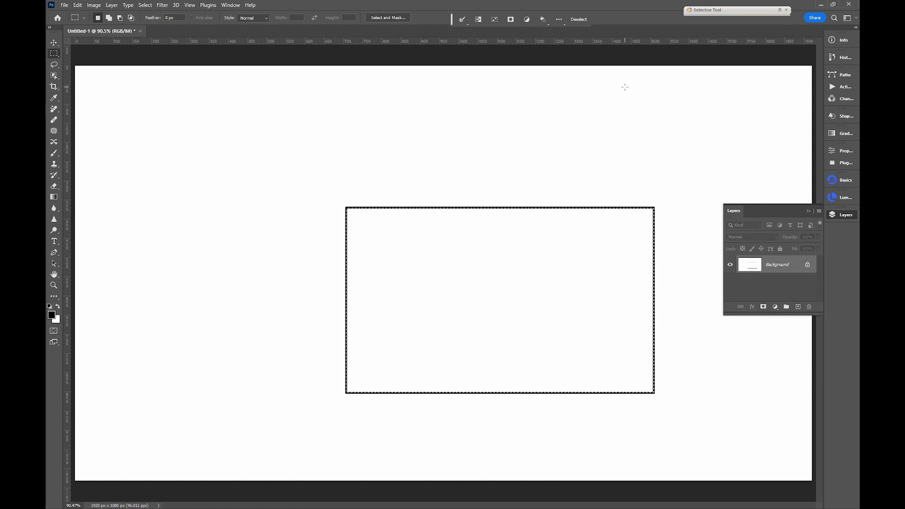
pyautogui.press('q')
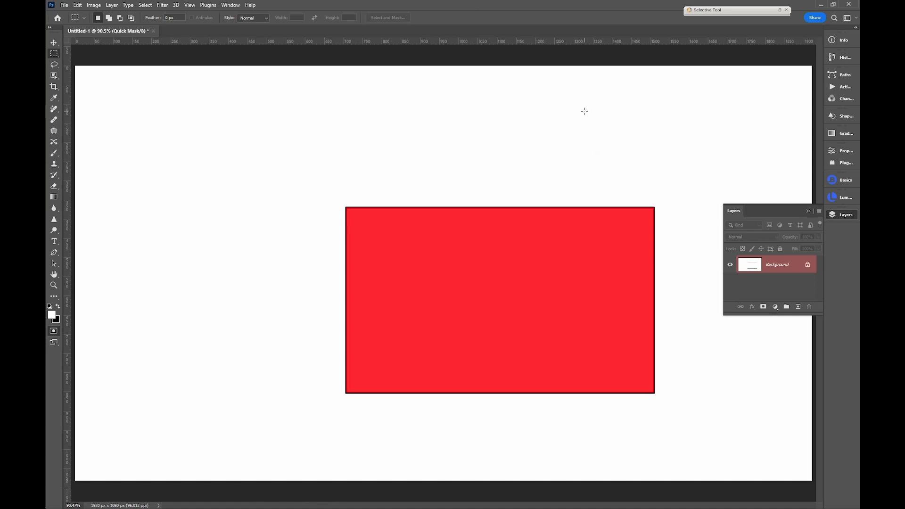
pyautogui.press('q')
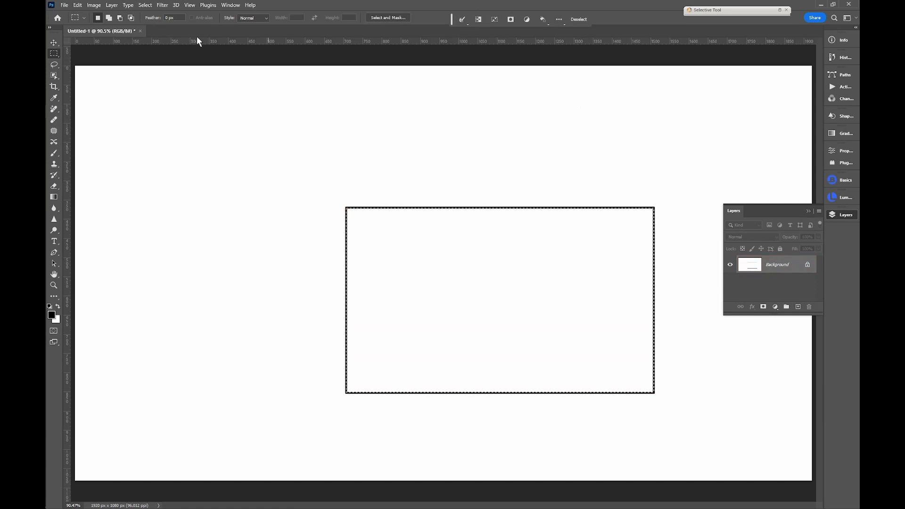
# Feather the rectangular selection by 15 pixels, compare it in Quick Mask mode, and undo the feathering
pyautogui.click(145, 5)
pyautogui.moveTo(178, 134)
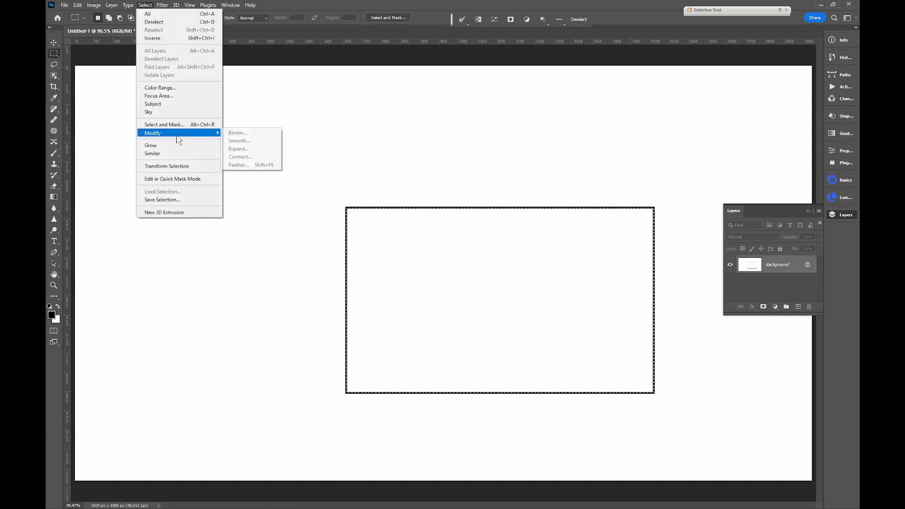
pyautogui.click(238, 165)
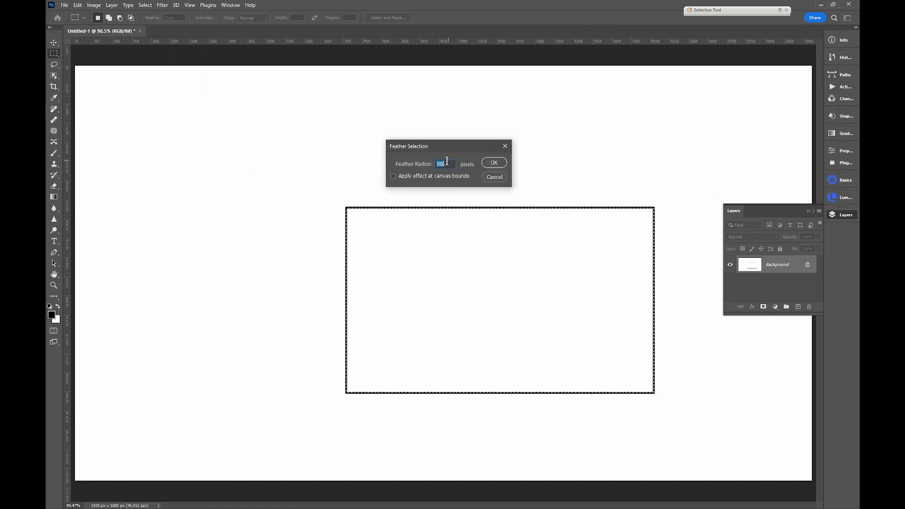
pyautogui.write('15')
pyautogui.click(492, 163)
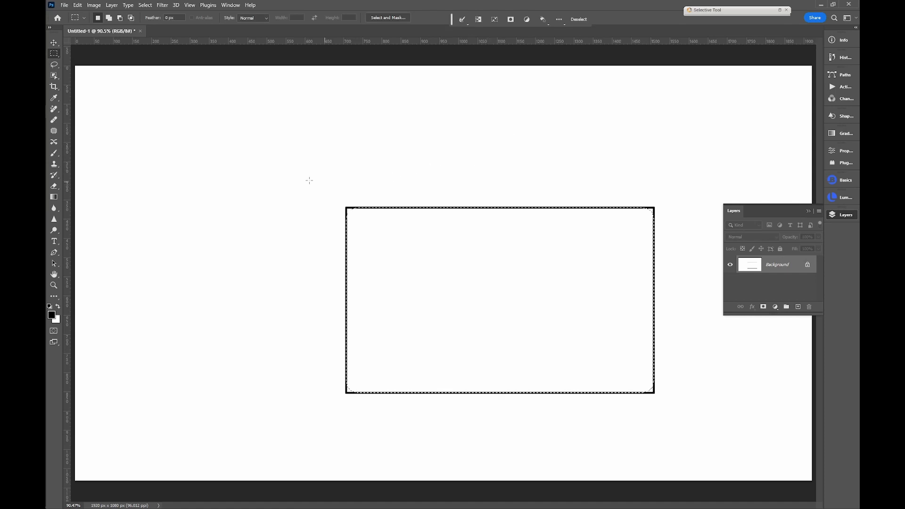
pyautogui.press('q')
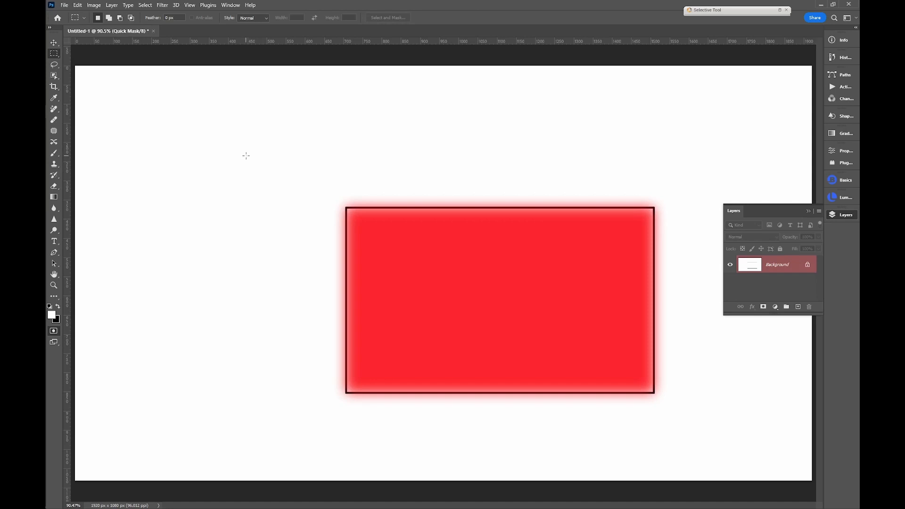
pyautogui.press('q')
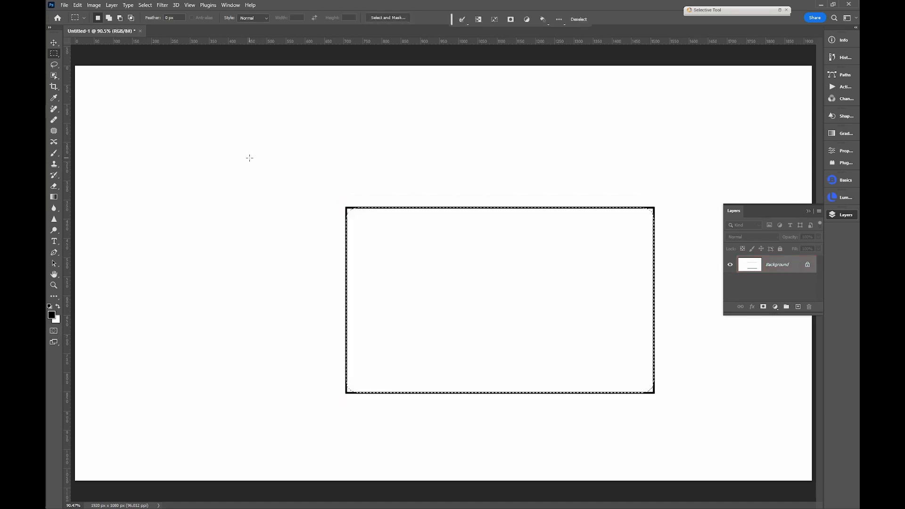
pyautogui.press('q')
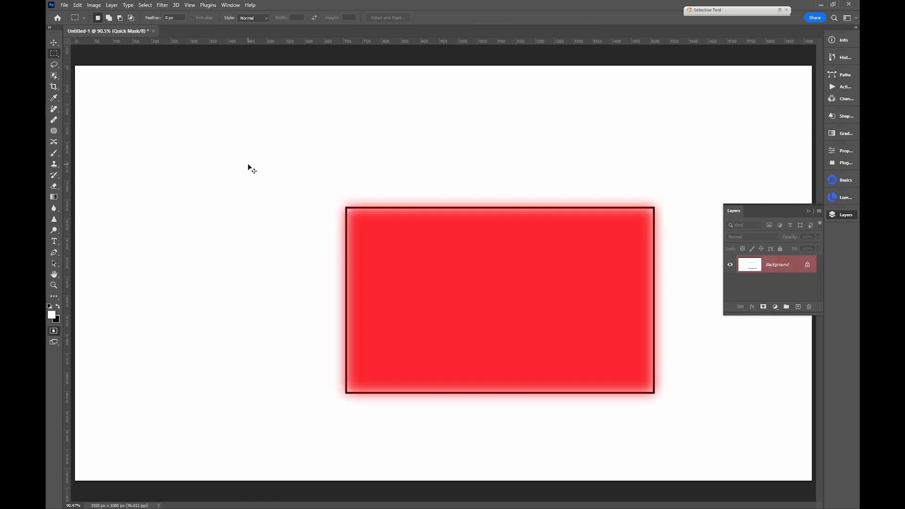
pyautogui.press('q')
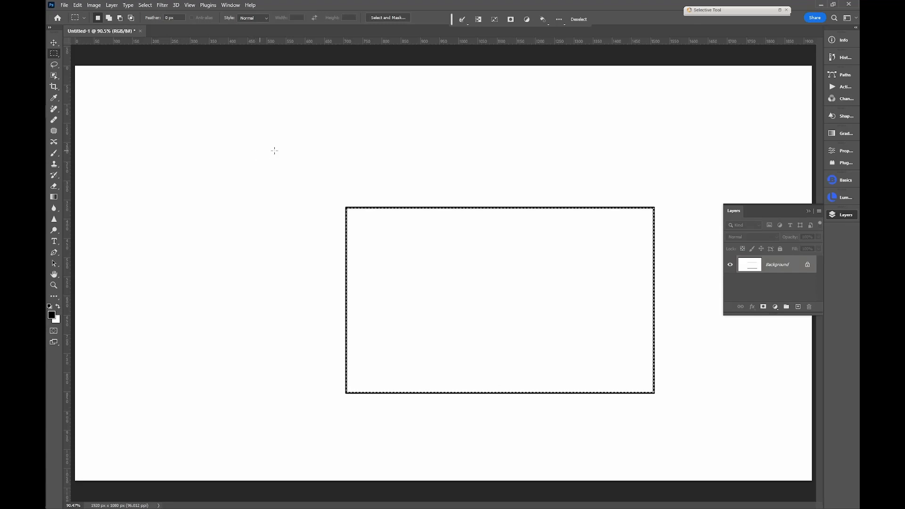
# Preview a Gaussian Blur of about 22 pixels on the selection's quick mask, cancel it and leave Quick Mask mode
pyautogui.press('q')
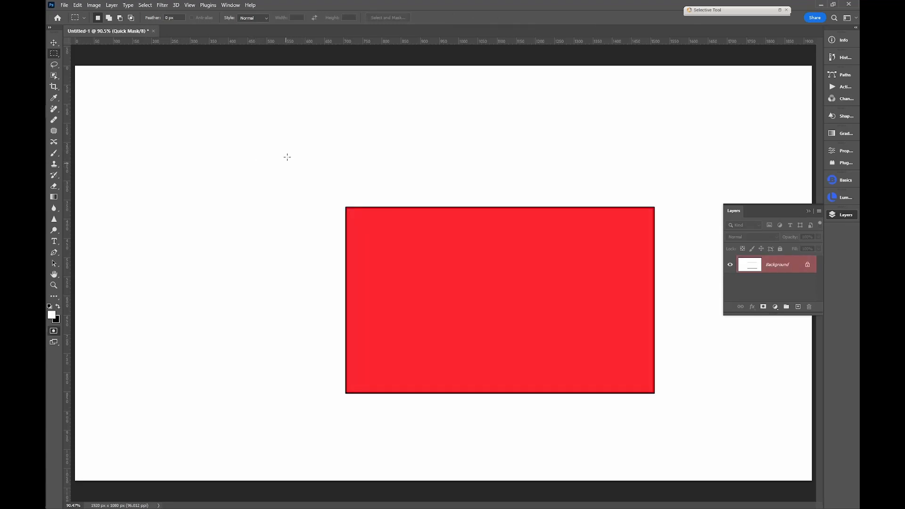
pyautogui.click(163, 5)
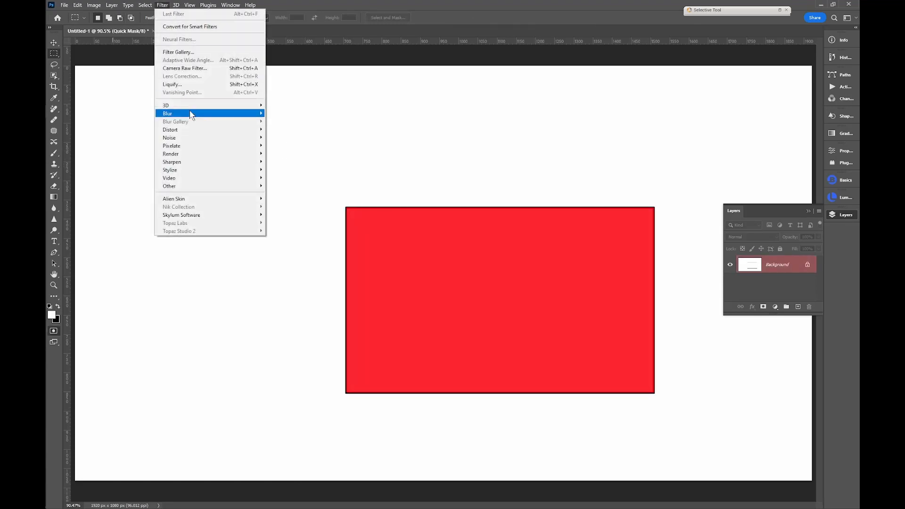
pyautogui.moveTo(191, 114)
pyautogui.click(281, 146)
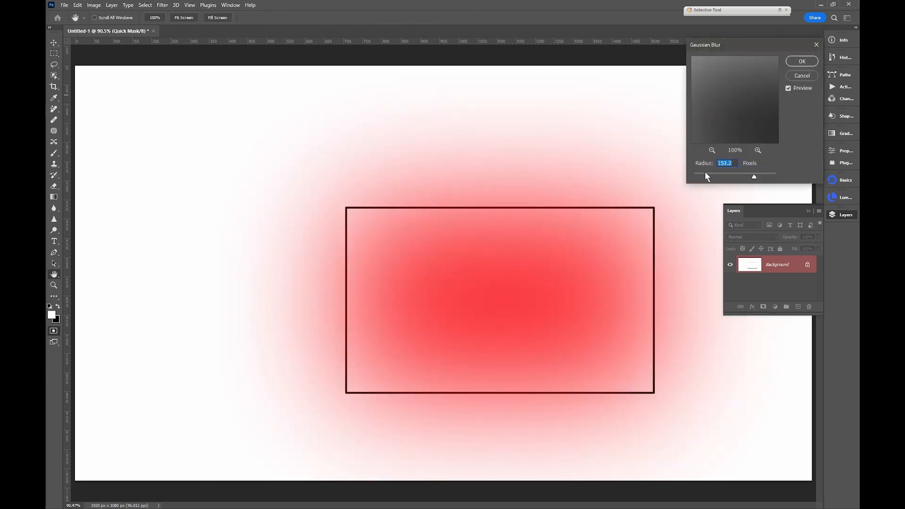
pyautogui.click(705, 173)
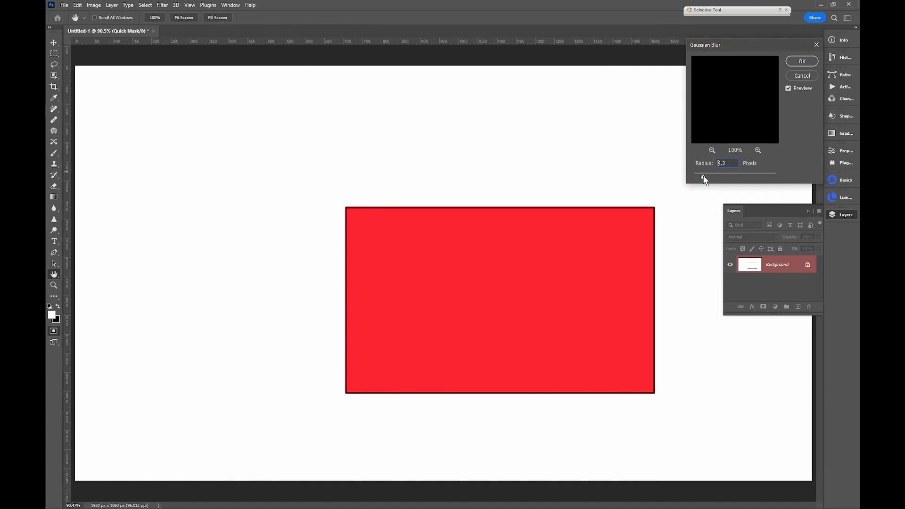
pyautogui.moveTo(702, 176); pyautogui.dragTo(731, 176)
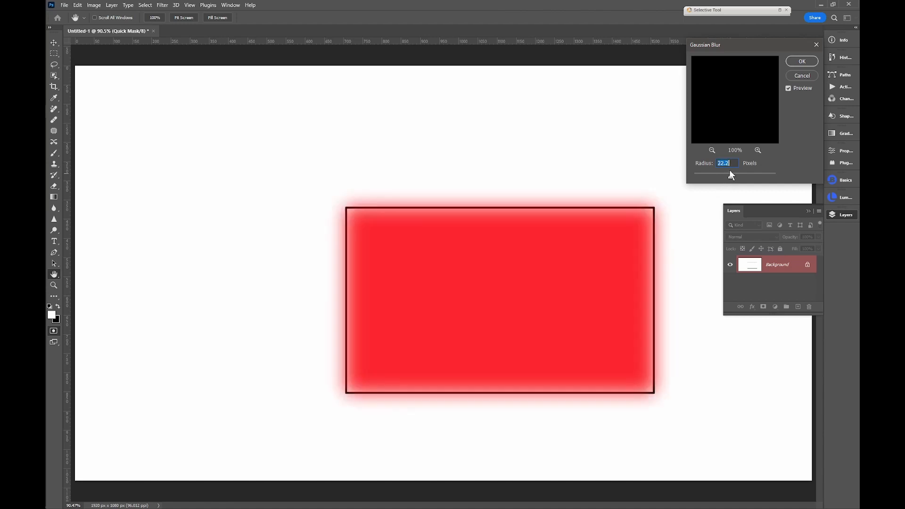
pyautogui.click(801, 76)
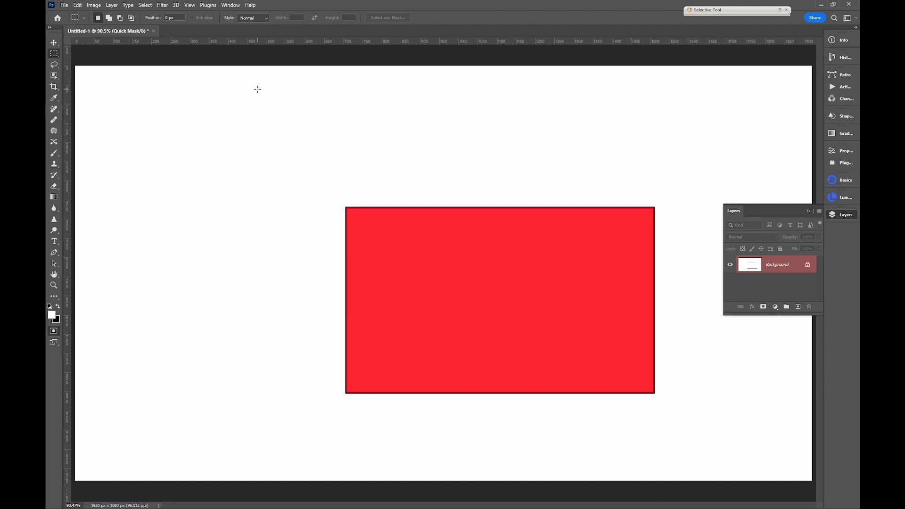
pyautogui.press('q')
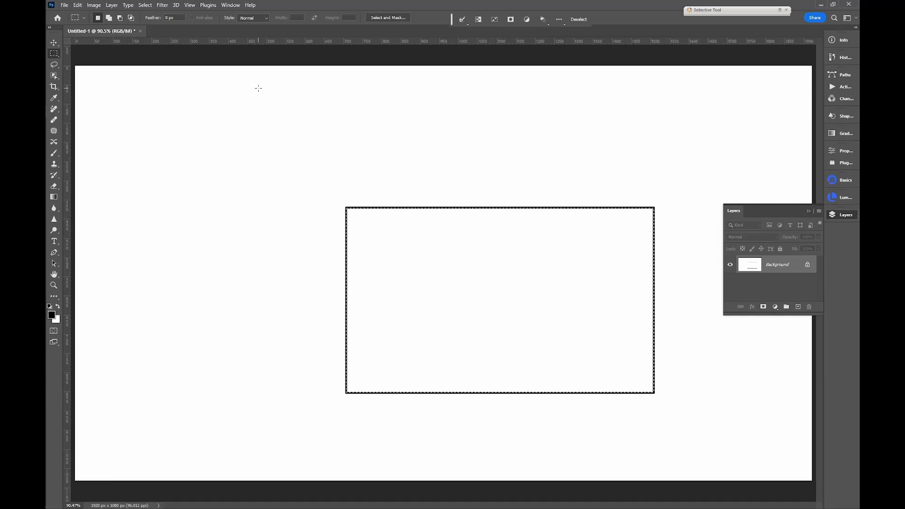
# Transform the selection by pulling its upper-left and lower-right corners horizontally outward, and view it in Quick Mask mode
pyautogui.click(145, 5)
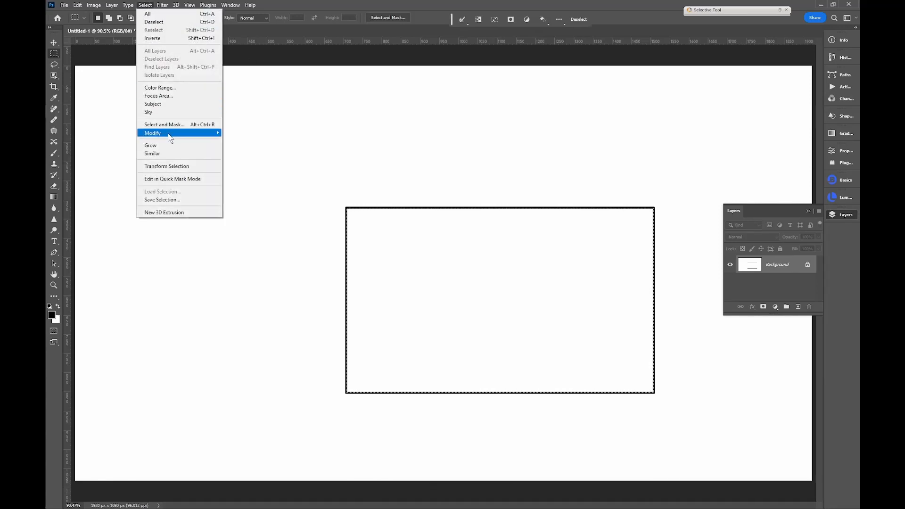
pyautogui.click(166, 166)
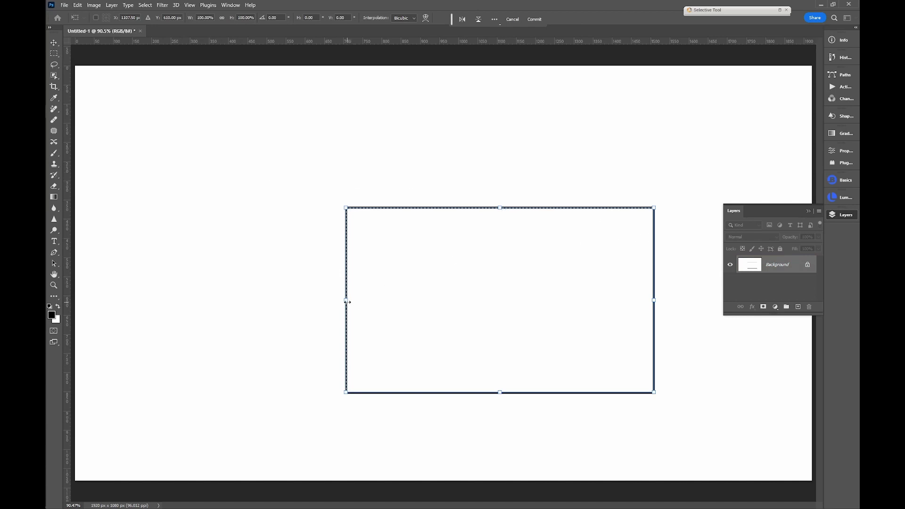
pyautogui.moveTo(346, 300)
pyautogui.mouseDown()
pyautogui.moveTo(297, 300)
pyautogui.moveTo(347, 300)
pyautogui.mouseUp()
pyautogui.moveTo(346, 212); pyautogui.dragTo(319, 208)
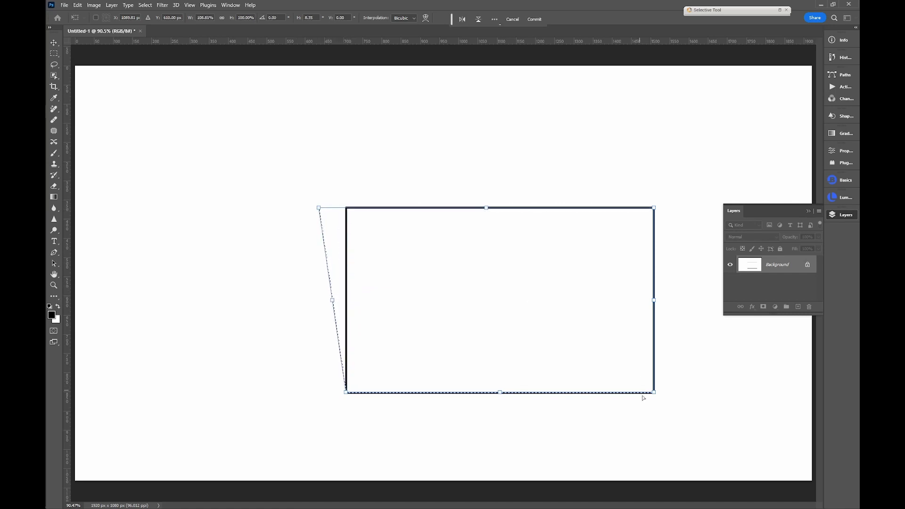
pyautogui.moveTo(655, 393); pyautogui.dragTo(681, 395)
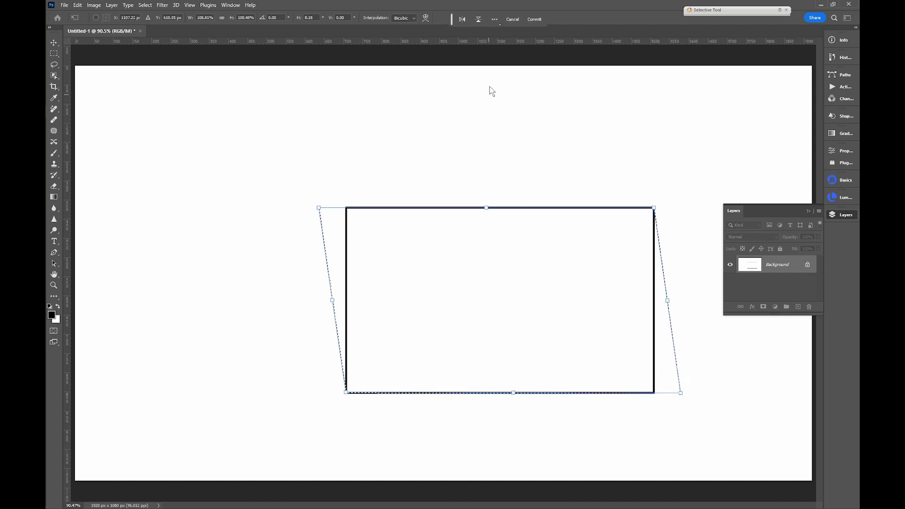
pyautogui.press('Return')
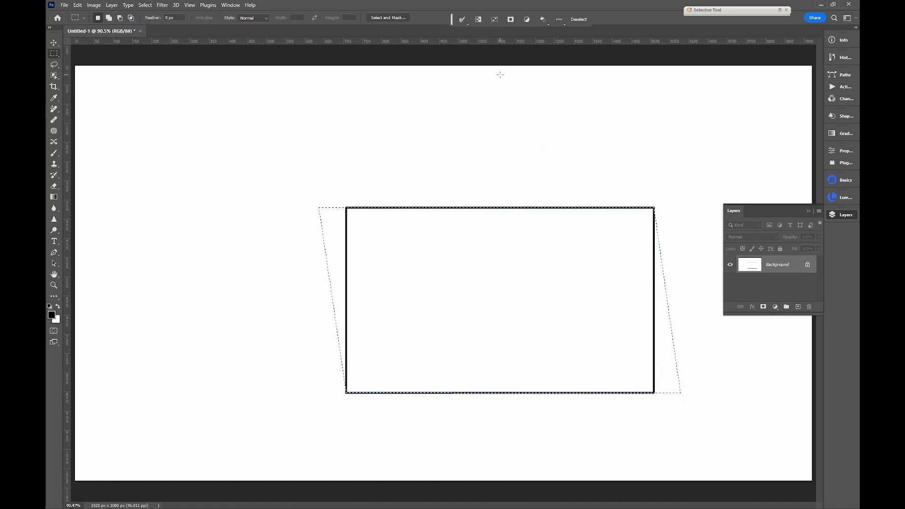
pyautogui.press('q')
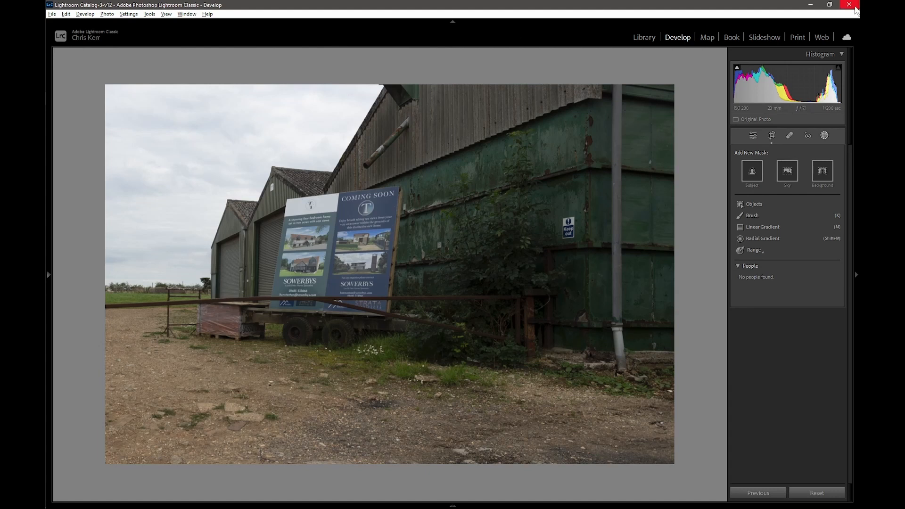
# Create a new linear gradient mask with a very narrow transition at the top edge of the billboard
pyautogui.click(825, 135)
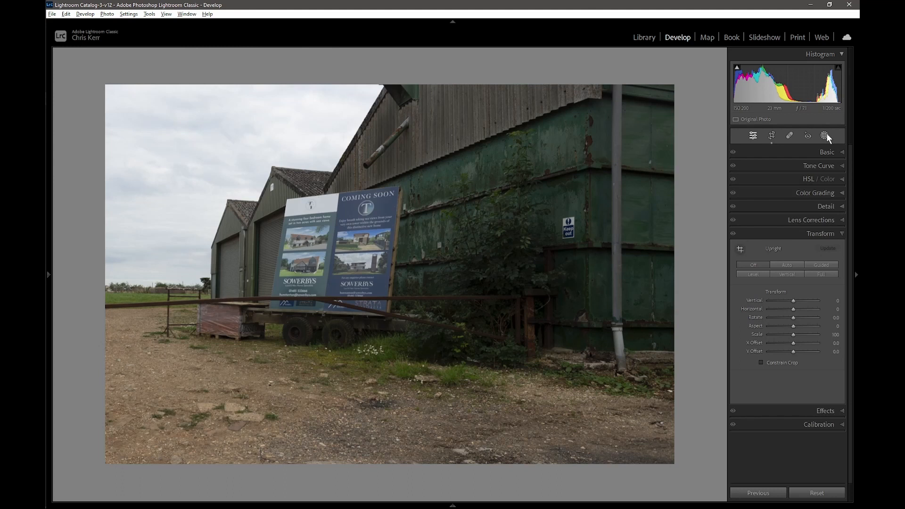
pyautogui.click(825, 136)
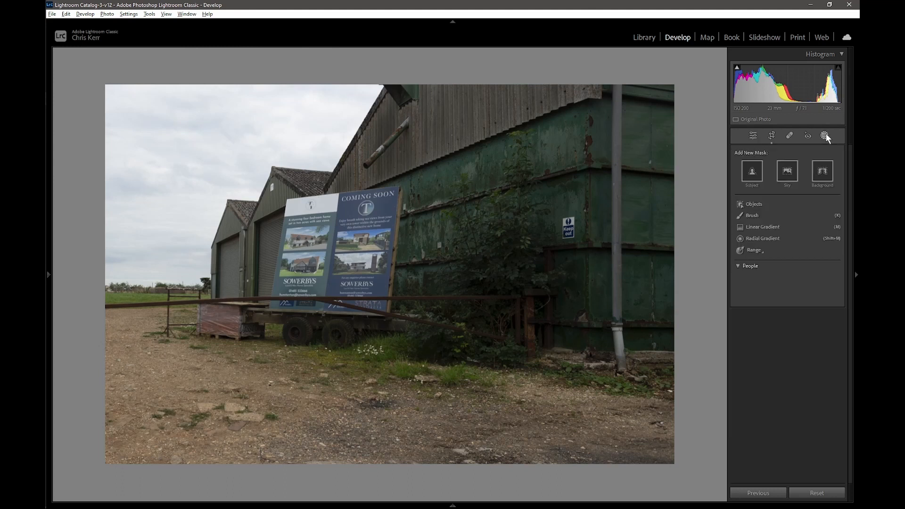
pyautogui.click(754, 226)
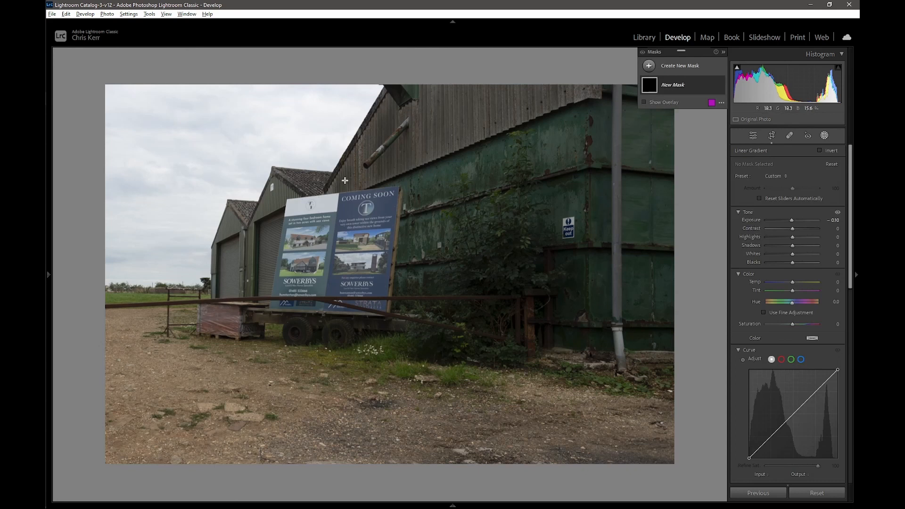
pyautogui.moveTo(345, 180)
pyautogui.mouseDown()
pyautogui.moveTo(348, 201)
pyautogui.moveTo(347, 183)
pyautogui.moveTo(346, 193)
pyautogui.mouseUp()
pyautogui.moveTo(345, 193); pyautogui.dragTo(344, 193)
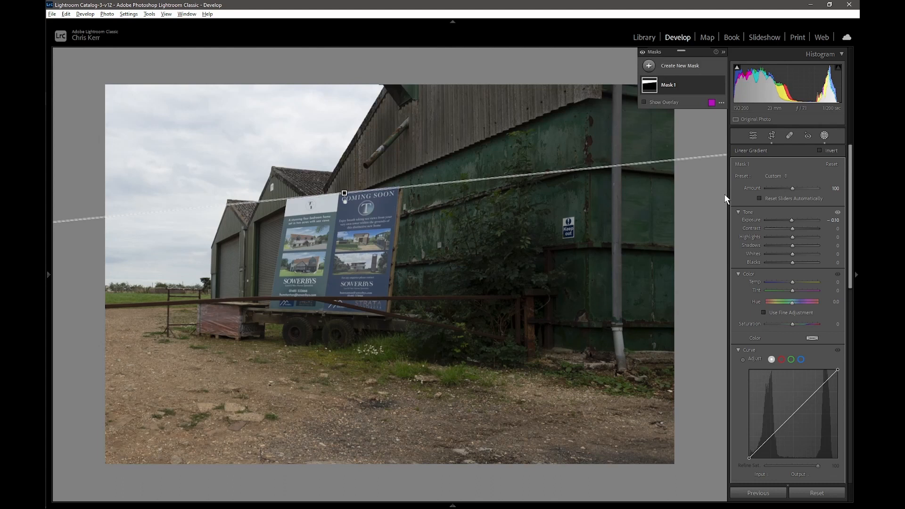
# Rotate the linear gradient to follow the billboard's top edge and turn on the mask overlay
pyautogui.hotkey('ctrl', '=')
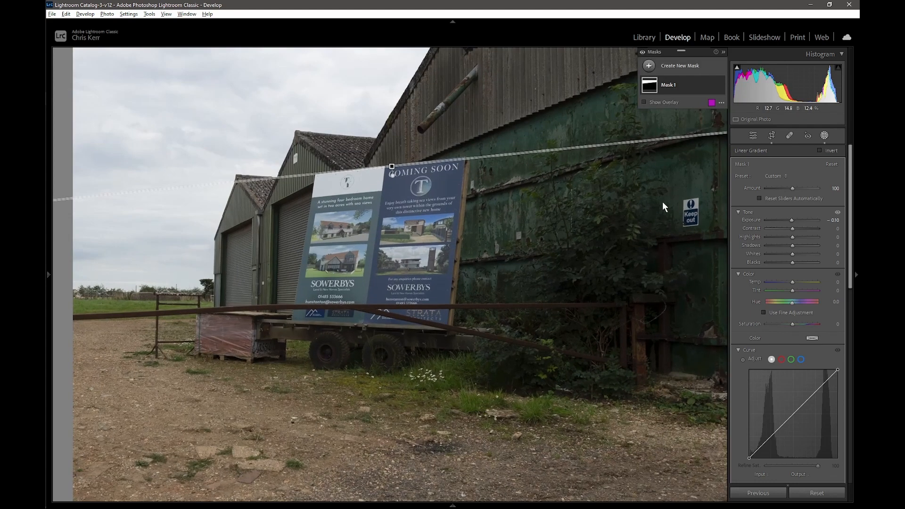
pyautogui.moveTo(393, 173); pyautogui.dragTo(404, 266)
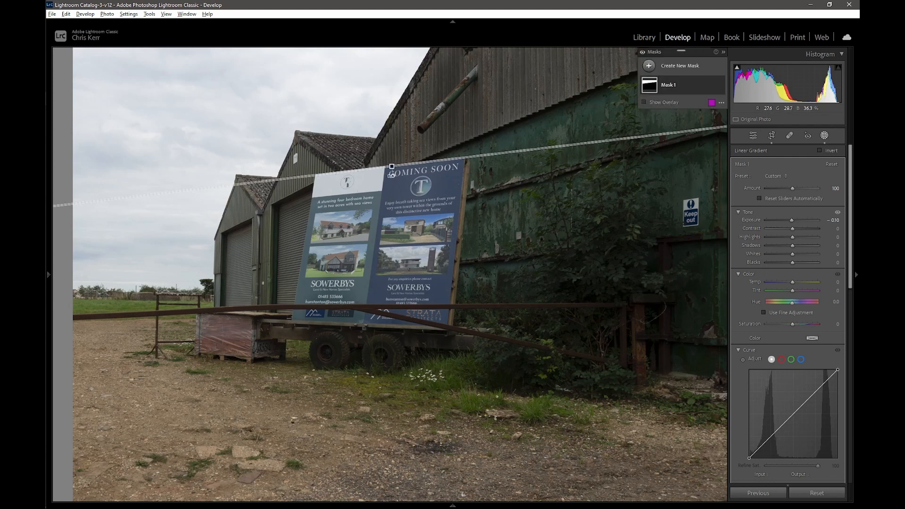
pyautogui.moveTo(392, 167)
pyautogui.moveTo(392, 167); pyautogui.dragTo(393, 167)
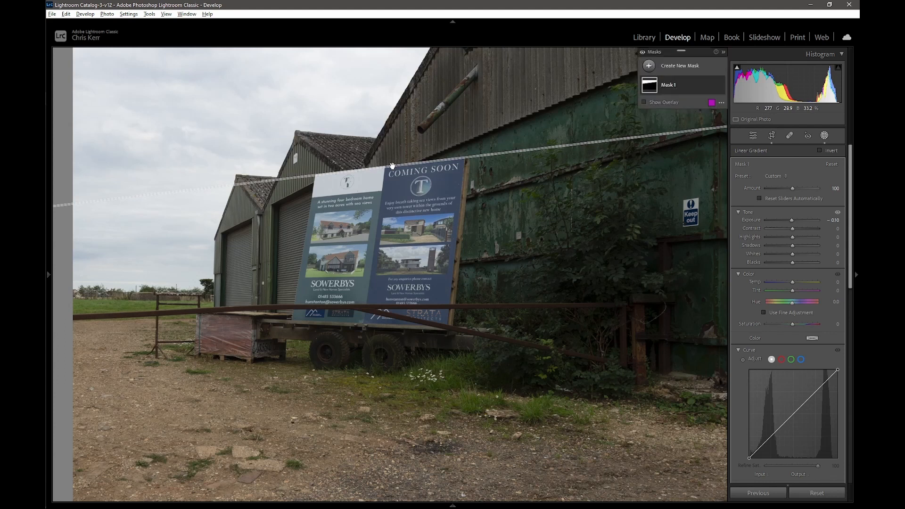
pyautogui.click(644, 101)
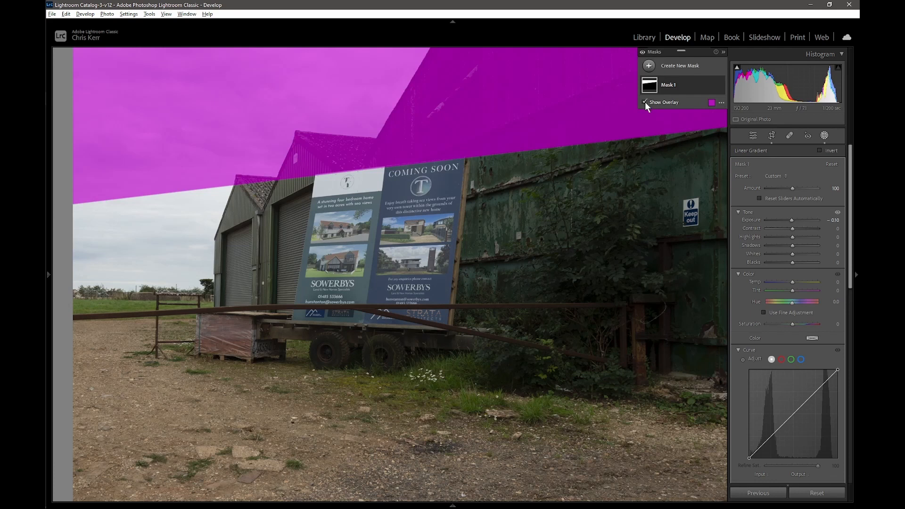
# Add a second linear gradient to Mask 1, angled along the billboard's bottom edge with a very narrow transition
pyautogui.click(680, 81)
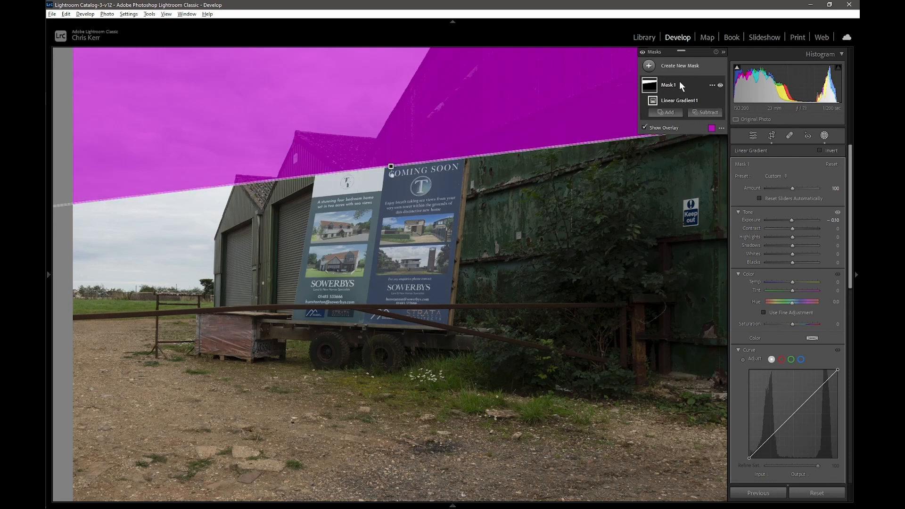
pyautogui.click(673, 112)
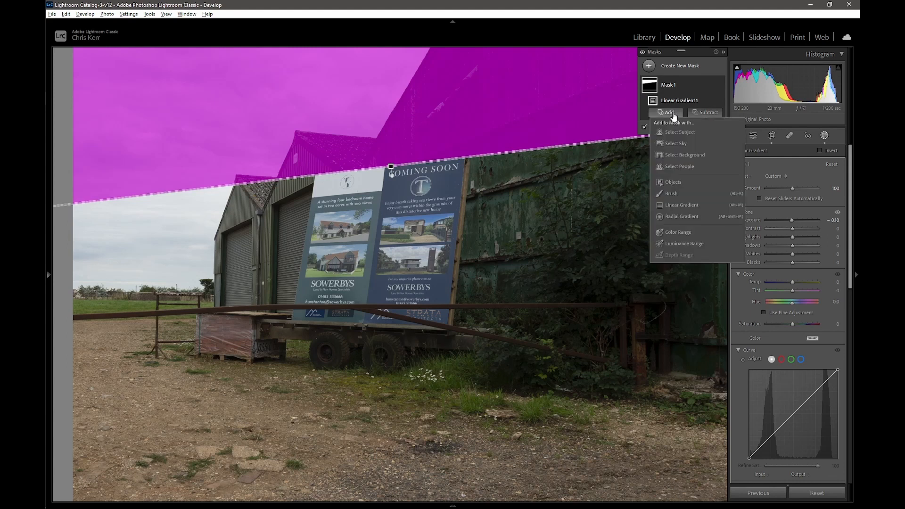
pyautogui.click(675, 204)
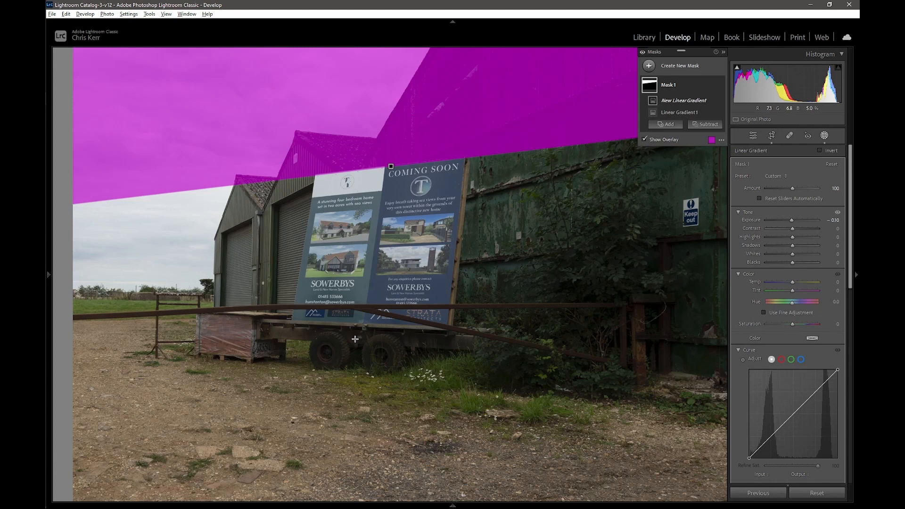
pyautogui.moveTo(355, 339); pyautogui.dragTo(355, 299)
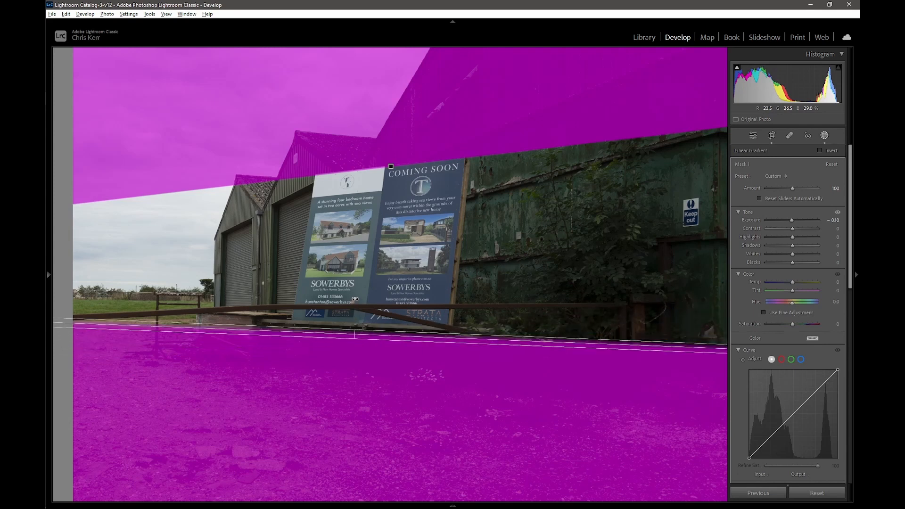
pyautogui.moveTo(355, 333); pyautogui.dragTo(355, 335)
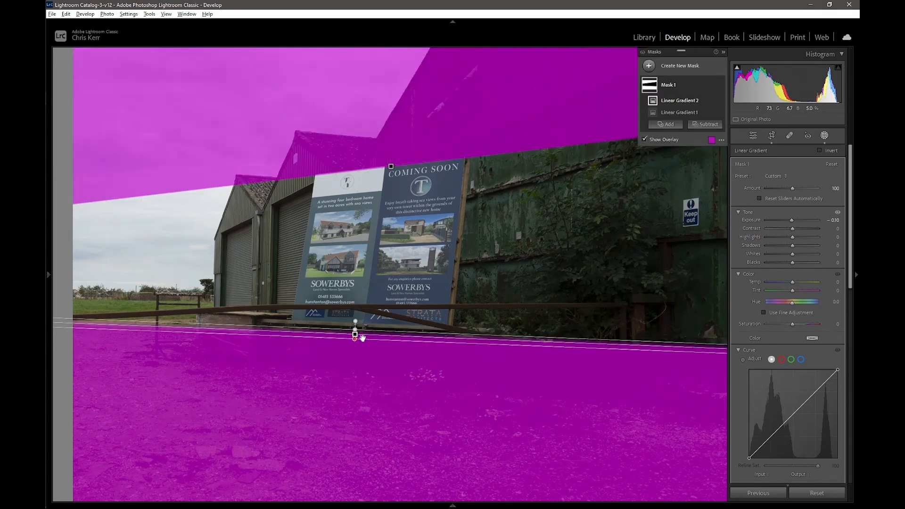
pyautogui.moveTo(367, 330)
pyautogui.mouseDown()
pyautogui.moveTo(355, 338)
pyautogui.moveTo(357, 327)
pyautogui.mouseUp()
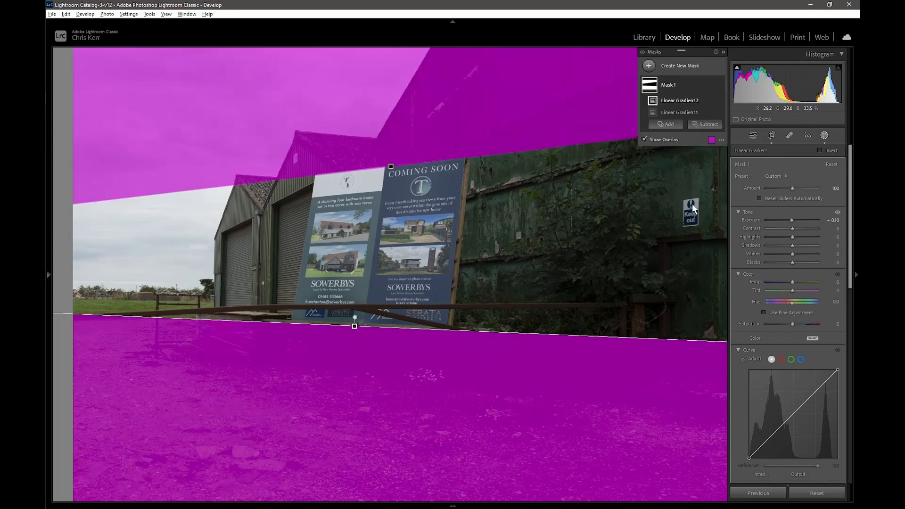
# Add a linear gradient to Mask 1 along the billboard's right edge, narrowing its transition to a hard line
pyautogui.click(673, 124)
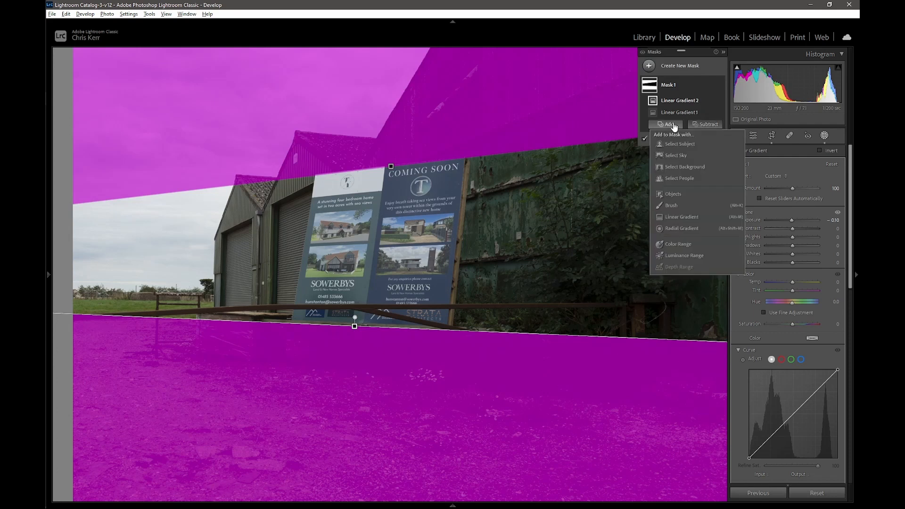
pyautogui.click(673, 217)
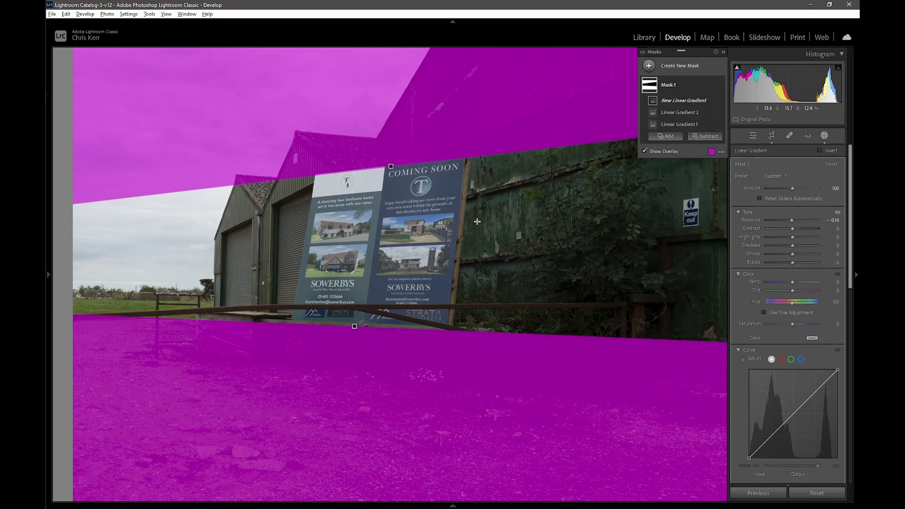
pyautogui.moveTo(475, 223); pyautogui.dragTo(468, 222)
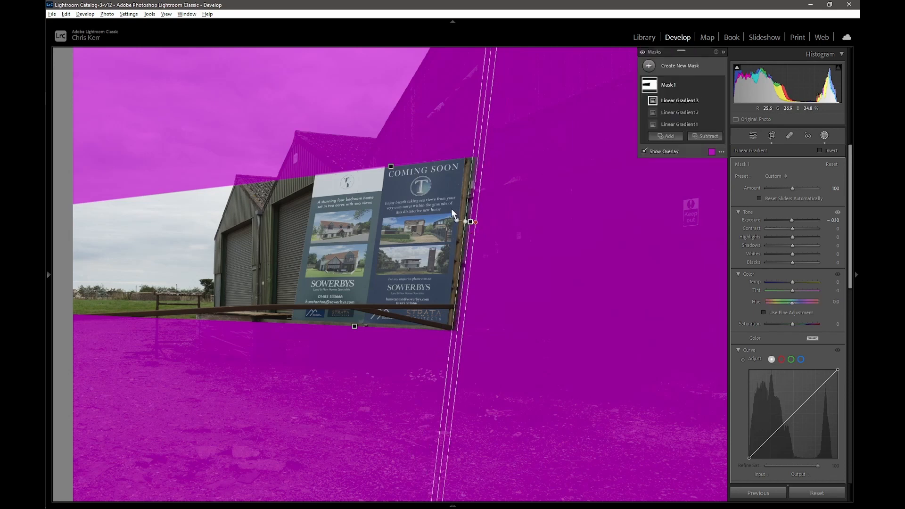
pyautogui.moveTo(456, 220)
pyautogui.mouseDown()
pyautogui.moveTo(435, 219)
pyautogui.moveTo(470, 223)
pyautogui.moveTo(462, 206)
pyautogui.moveTo(468, 220)
pyautogui.moveTo(460, 222)
pyautogui.mouseUp()
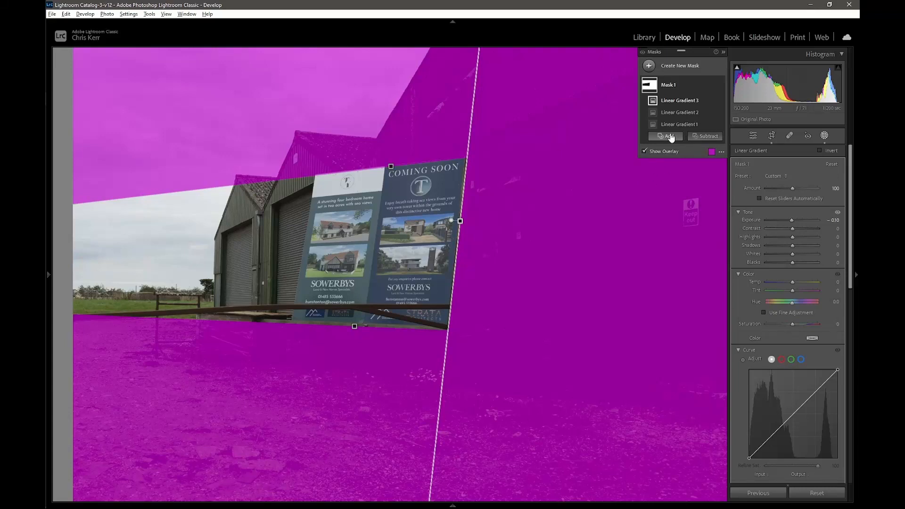
# Add a linear gradient to Mask 1 along the billboard's left edge, narrowing its transition to a hard line
pyautogui.click(671, 137)
pyautogui.click(680, 226)
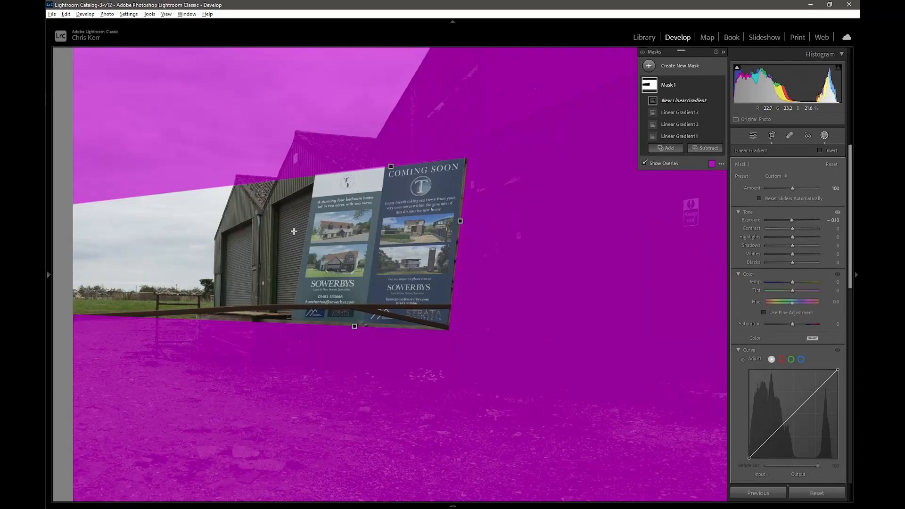
pyautogui.moveTo(294, 231); pyautogui.dragTo(350, 234)
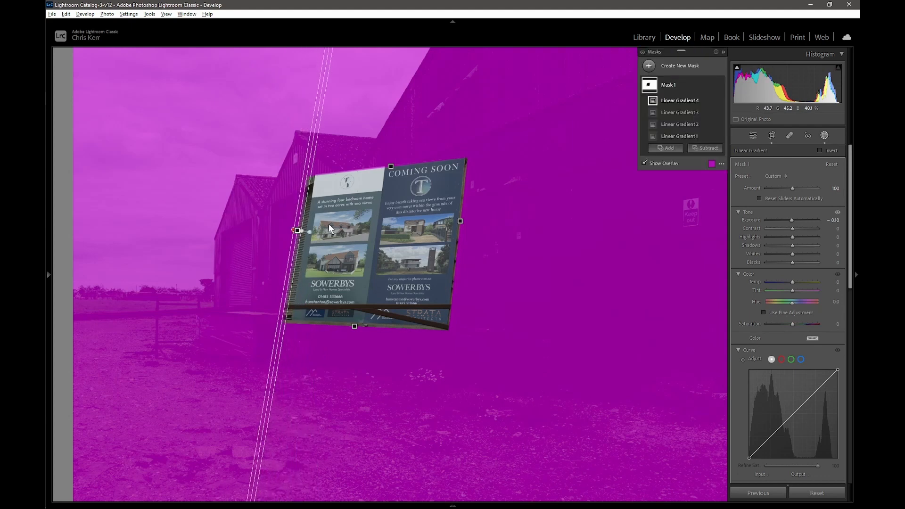
pyautogui.moveTo(296, 228); pyautogui.dragTo(306, 233)
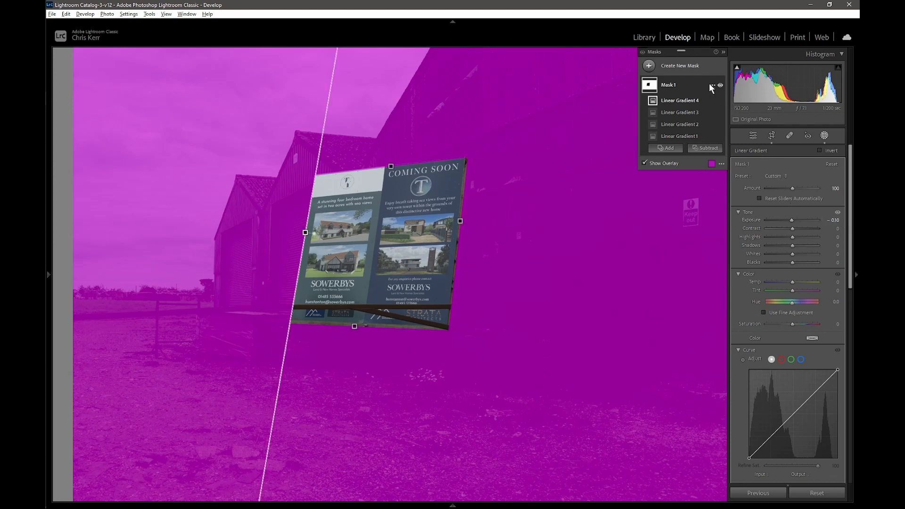
# Invert Mask 1 to cover the billboard itself, and nudge the top gradient to fit the billboard's upper edge
pyautogui.click(678, 82)
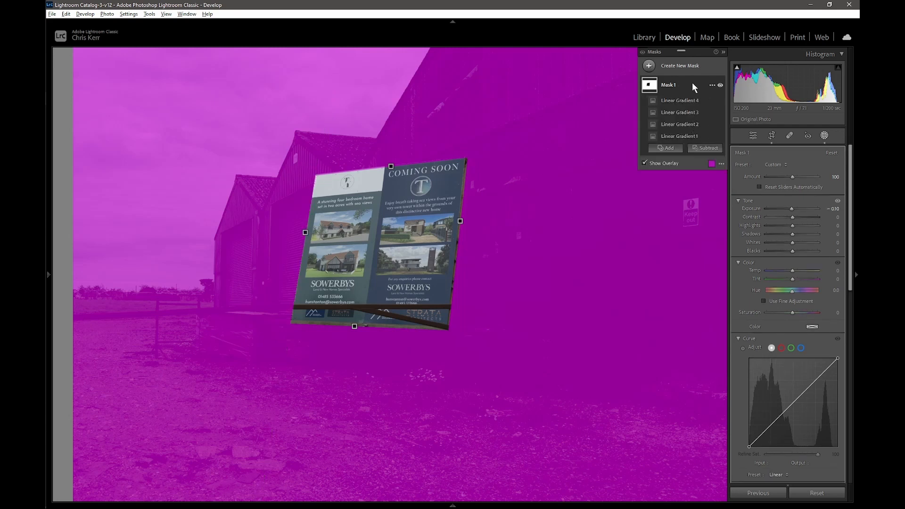
pyautogui.click(691, 82)
pyautogui.click(712, 86)
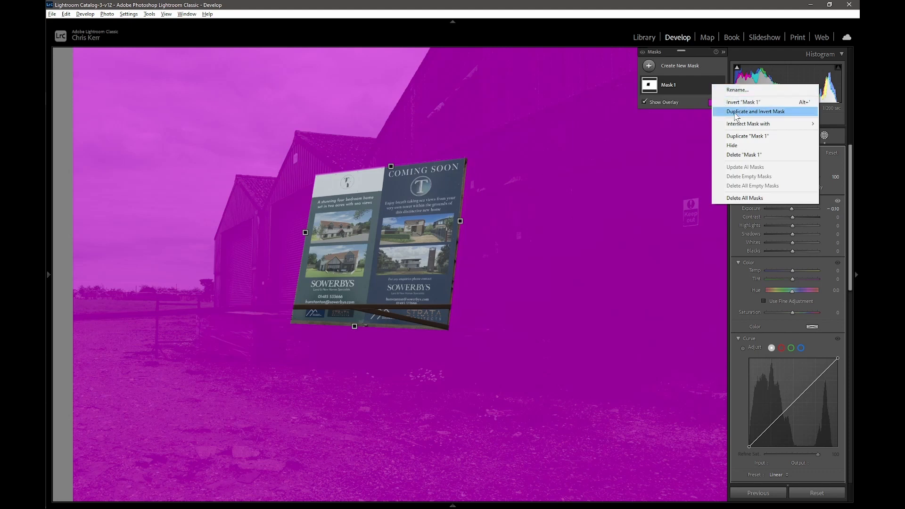
pyautogui.click(735, 104)
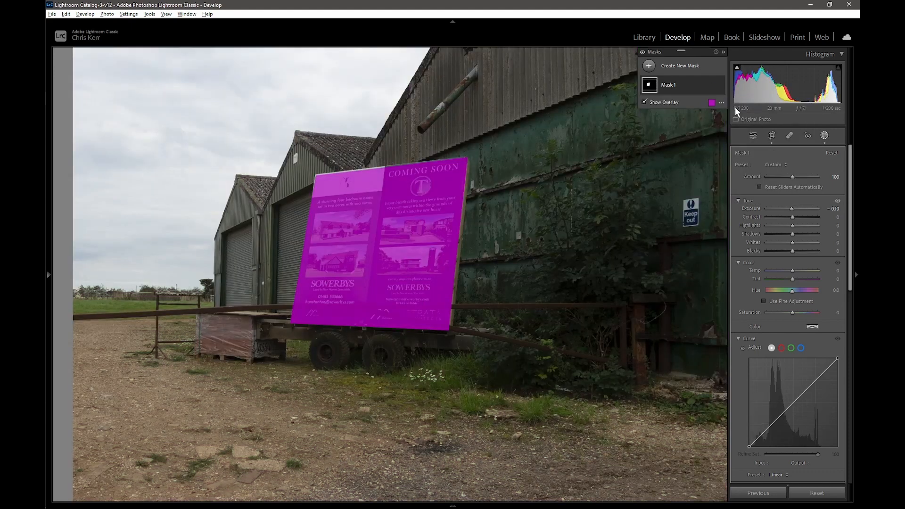
pyautogui.moveTo(391, 168)
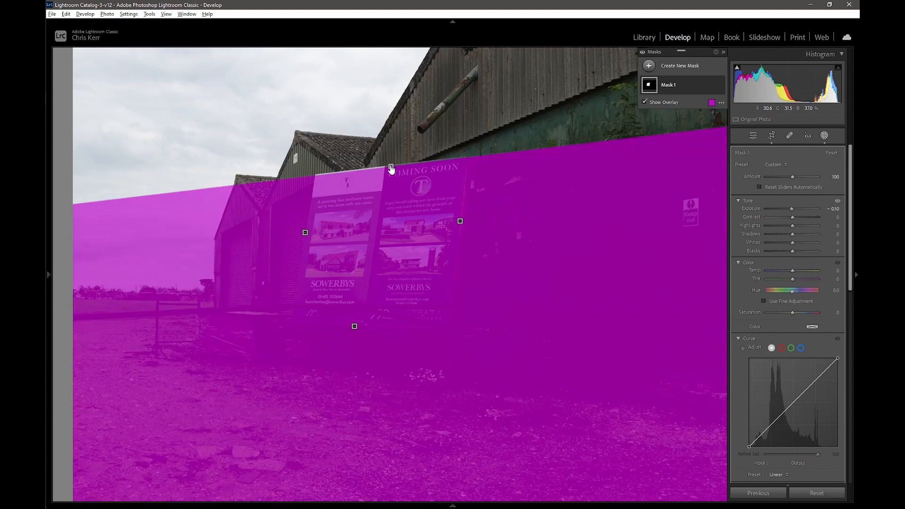
pyautogui.moveTo(390, 166); pyautogui.dragTo(390, 166)
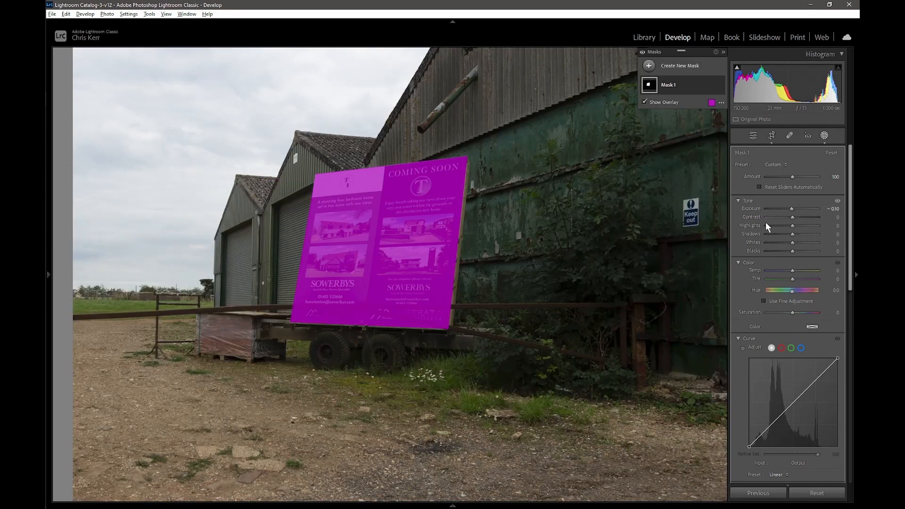
# Hide the overlay, set Mask 1 to Exposure 0.36, Contrast 75 and Shadows 100, compare before and after, and deselect the mask
pyautogui.click(644, 102)
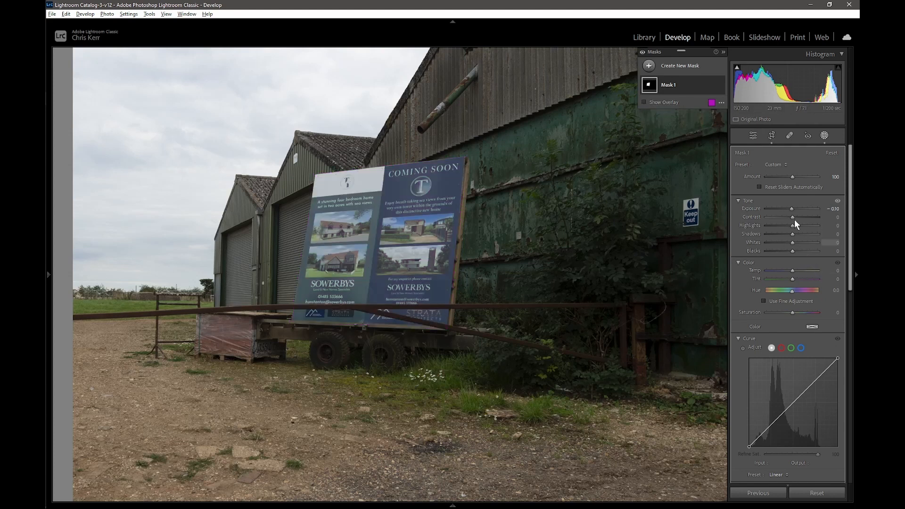
pyautogui.moveTo(791, 233); pyautogui.dragTo(811, 217)
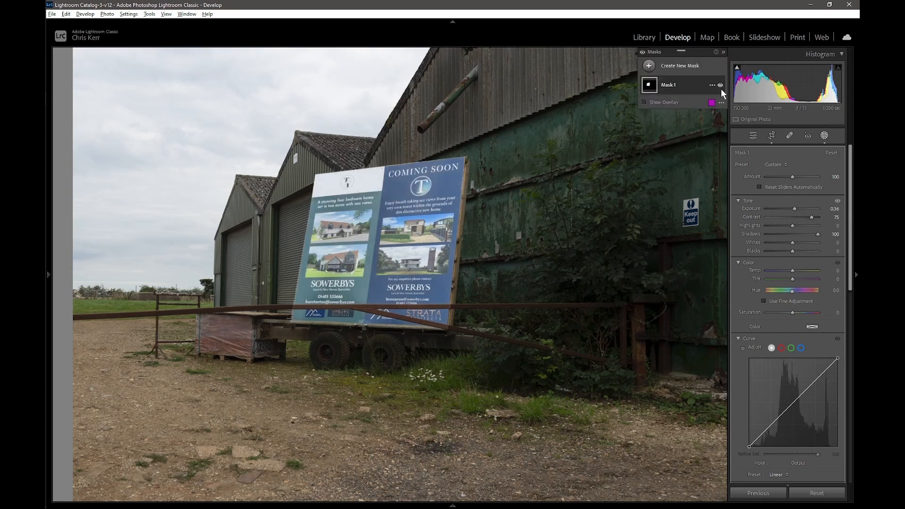
pyautogui.click(720, 86)
pyautogui.click(720, 85)
pyautogui.click(683, 83)
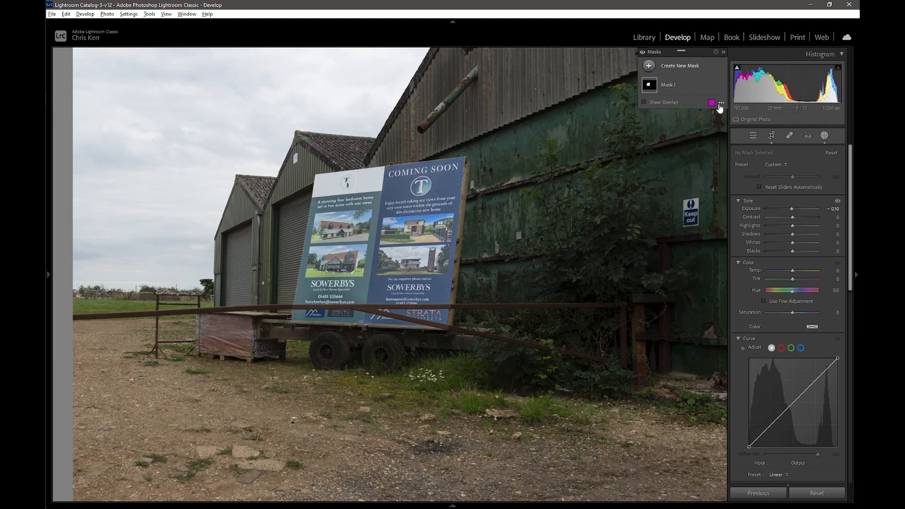
# Create a new hard-edged linear gradient mask along the billboard's top edge, covering the area below it, and check it with the overlay
pyautogui.click(650, 65)
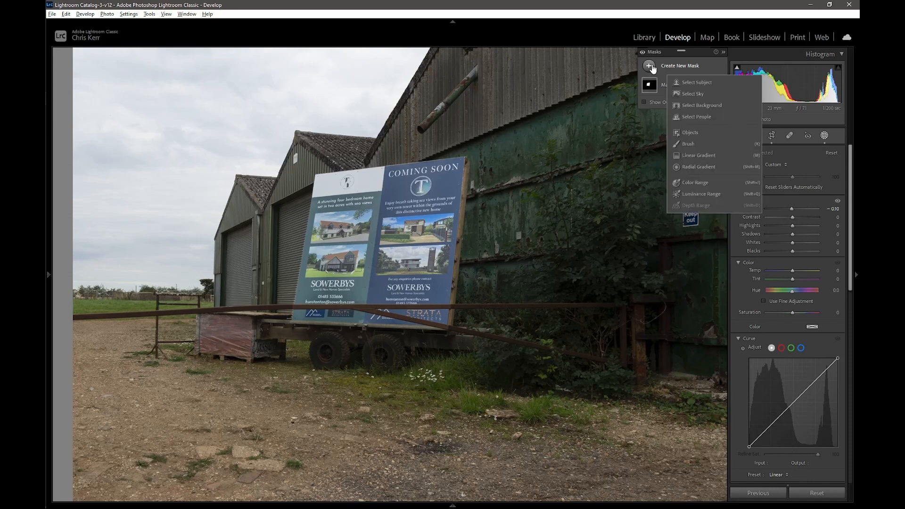
pyautogui.click(706, 155)
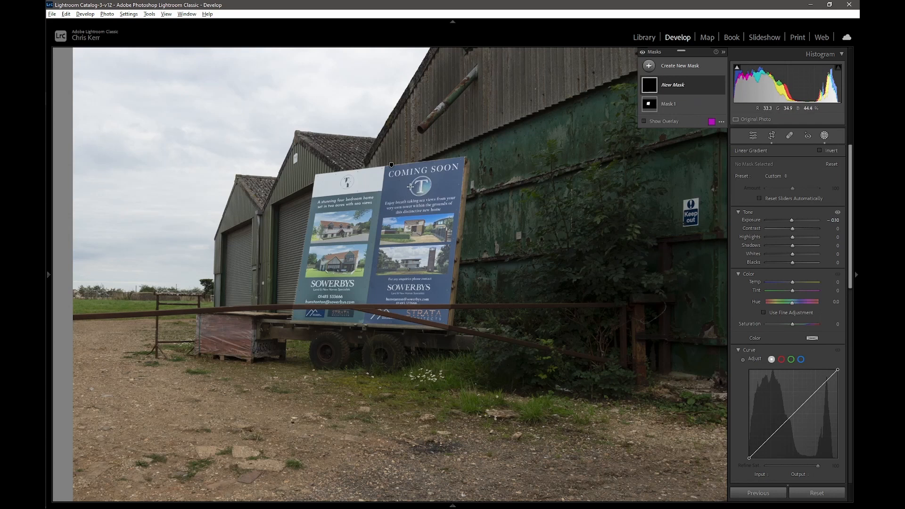
pyautogui.moveTo(410, 171); pyautogui.dragTo(401, 117)
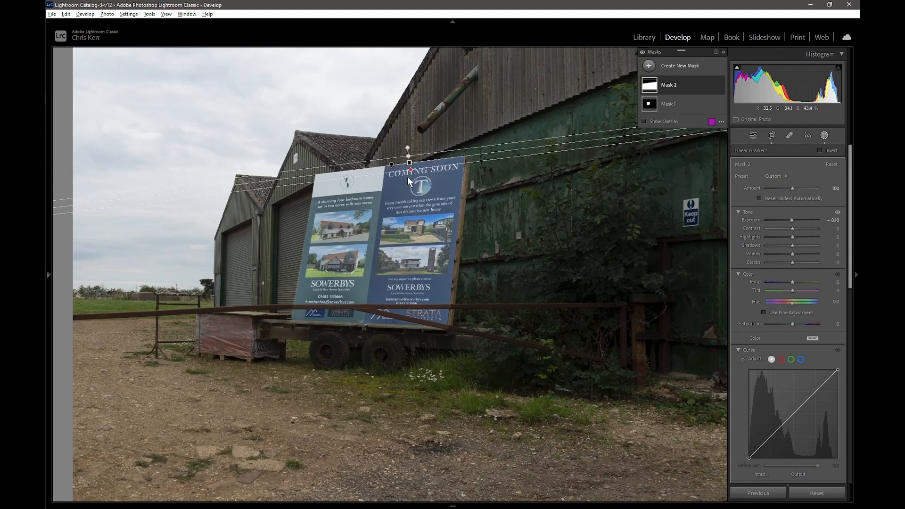
pyautogui.moveTo(413, 169); pyautogui.dragTo(408, 162)
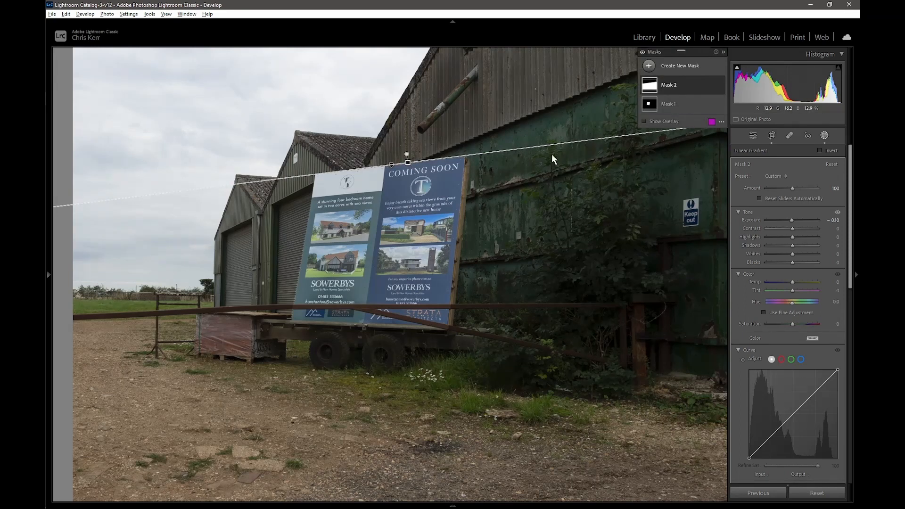
pyautogui.click(644, 121)
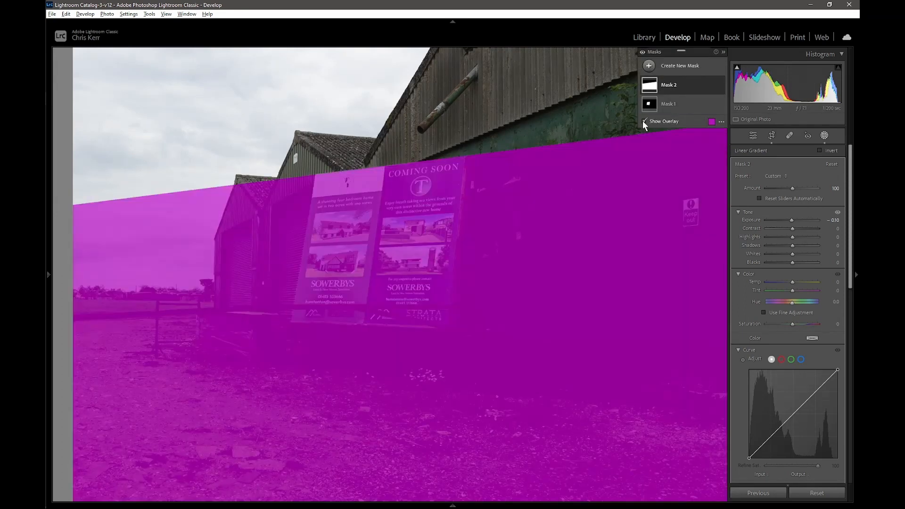
pyautogui.click(644, 121)
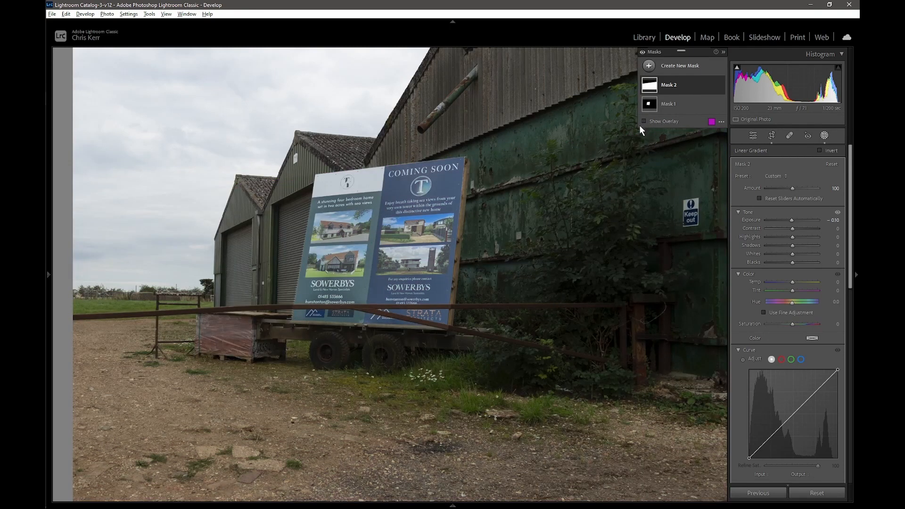
# Intersect Mask 2 with an inverted linear gradient along the billboard's bottom edge and show the mask overlay
pyautogui.click(691, 84)
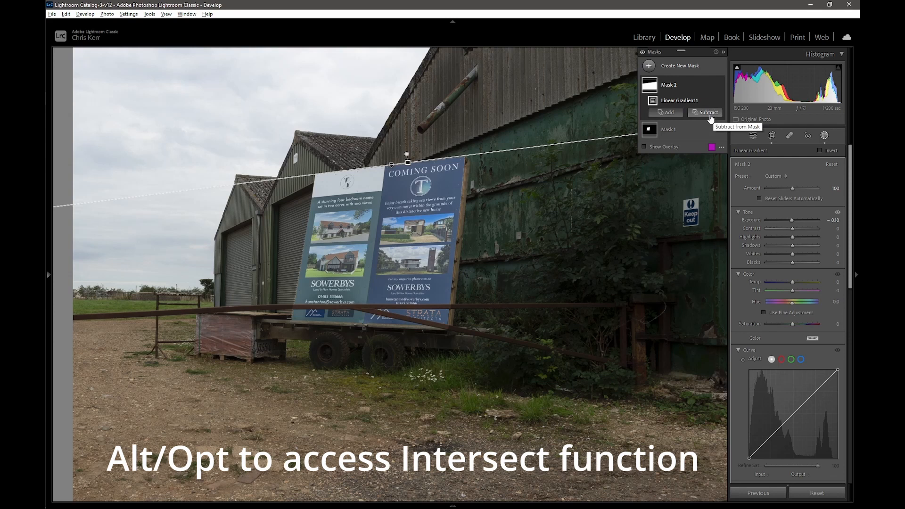
pyautogui.press('alt')
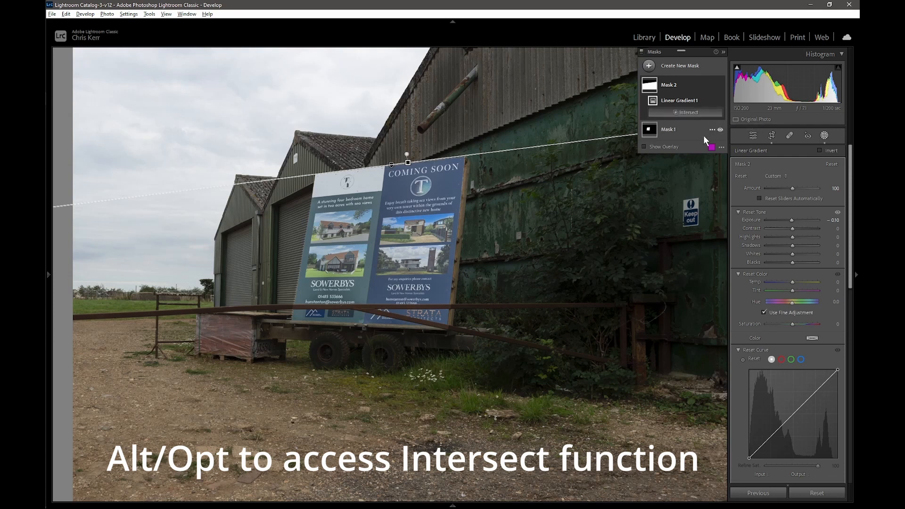
pyautogui.click(687, 112)
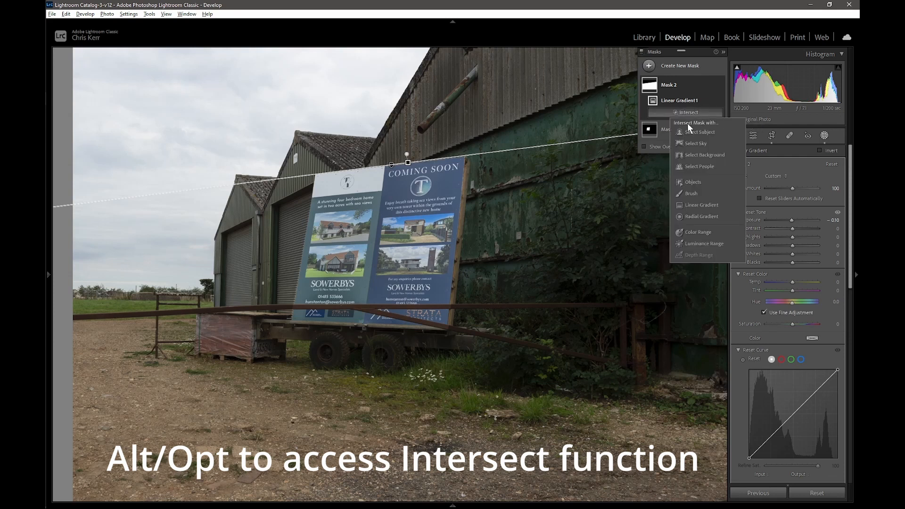
pyautogui.click(691, 204)
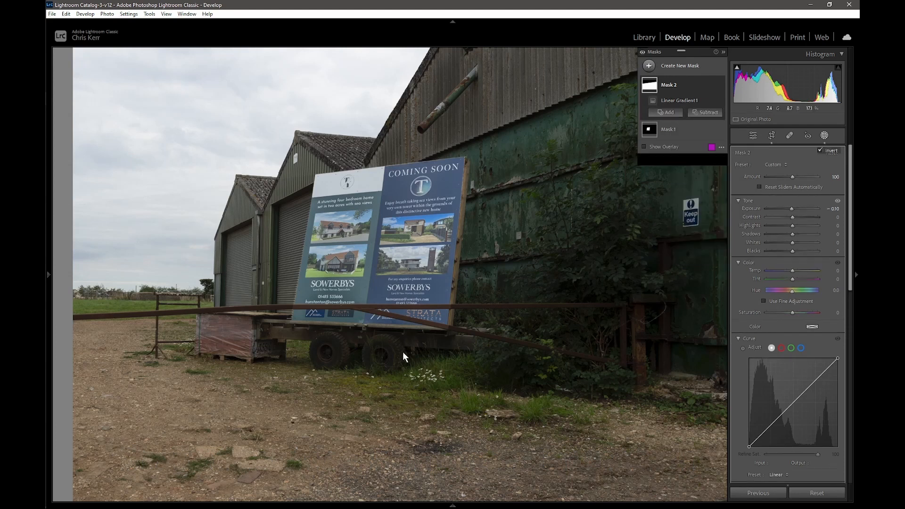
pyautogui.moveTo(408, 162); pyautogui.dragTo(407, 176)
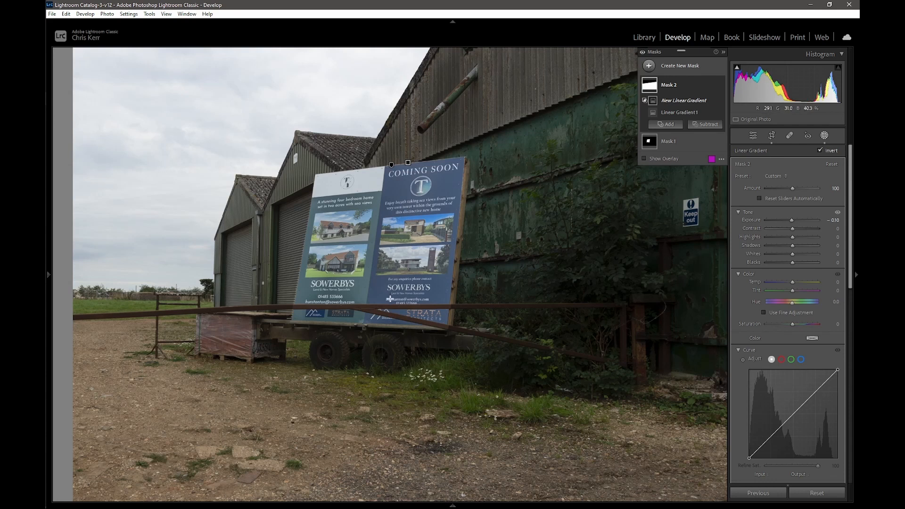
pyautogui.moveTo(389, 299); pyautogui.dragTo(385, 325)
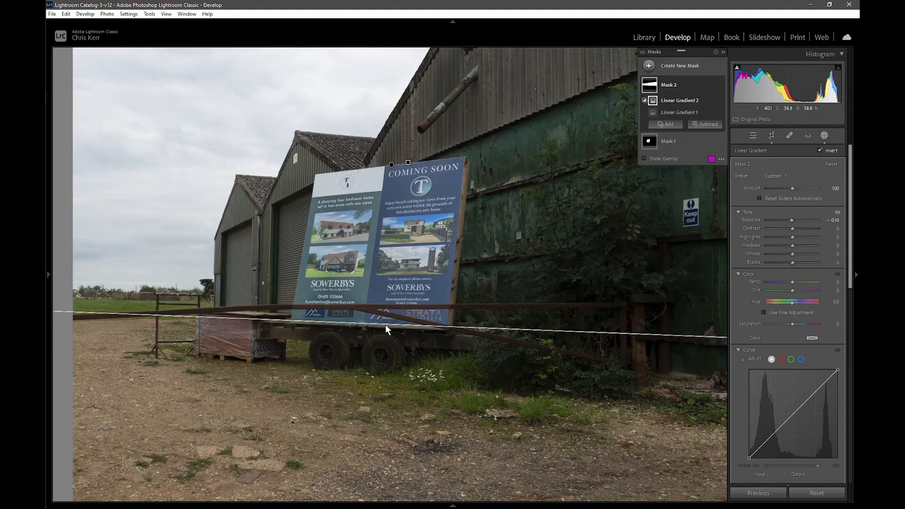
pyautogui.click(644, 158)
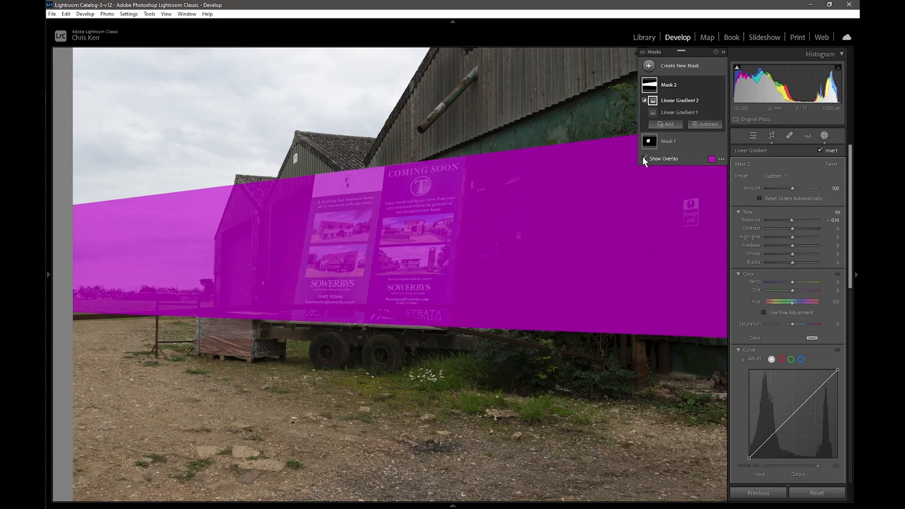
pyautogui.click(644, 158)
# Subtract a hard-edged linear gradient from Mask 2 along the billboard's right edge to exclude the barn wall beyond it
pyautogui.click(714, 125)
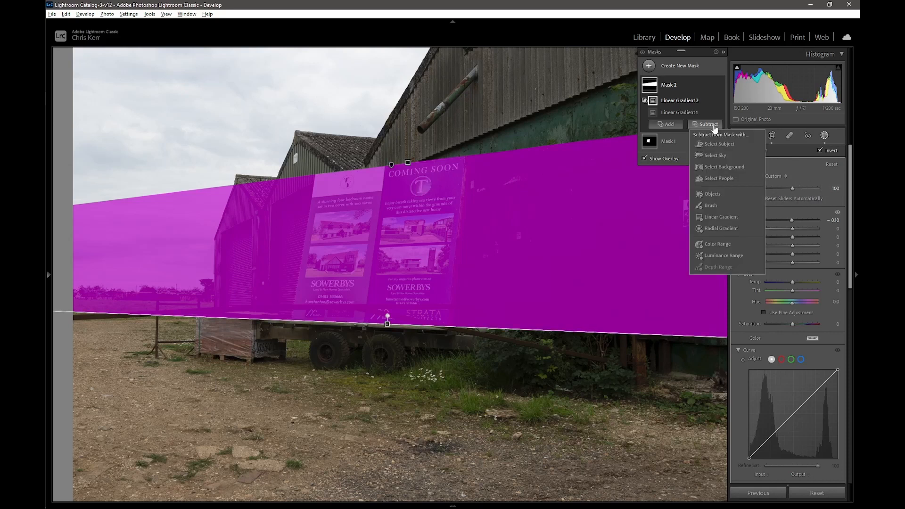
pyautogui.click(712, 216)
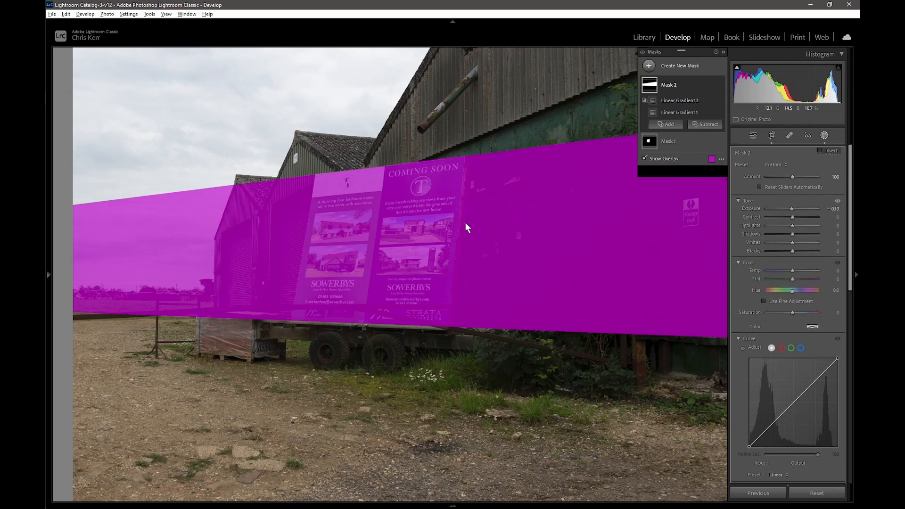
pyautogui.moveTo(466, 222); pyautogui.dragTo(466, 203)
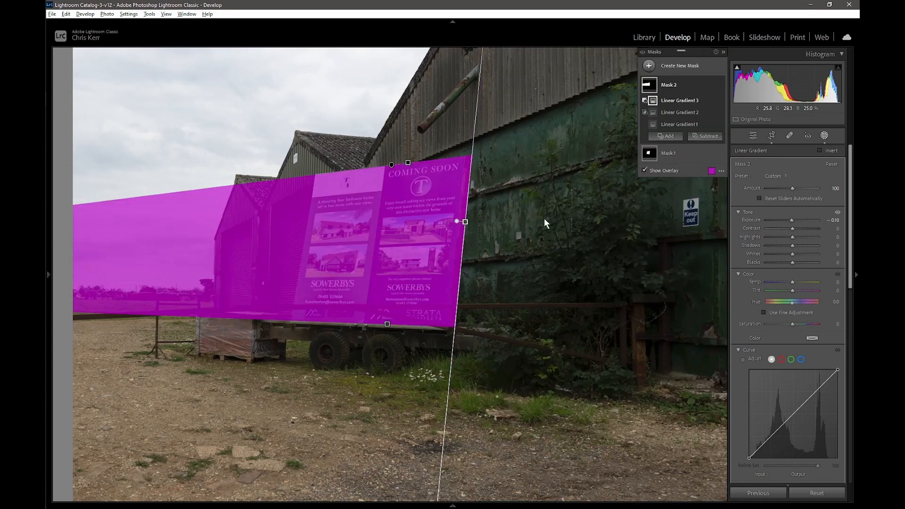
# Subtract another hard-edged linear gradient from Mask 2 and align it with the billboard's left edge
pyautogui.click(706, 136)
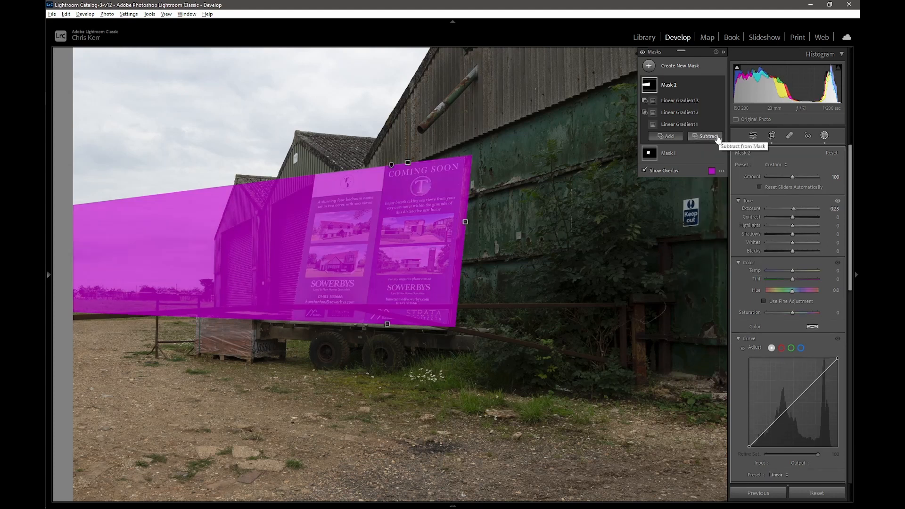
pyautogui.click(716, 137)
pyautogui.click(716, 228)
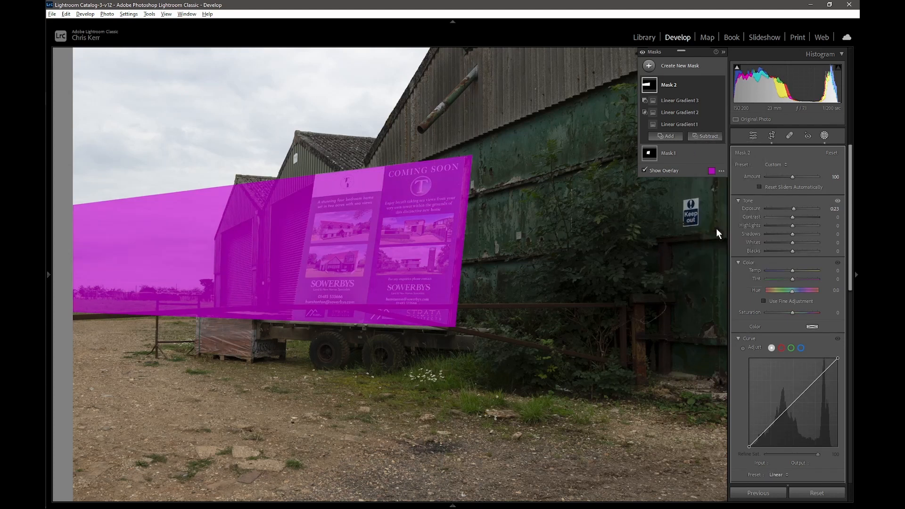
pyautogui.moveTo(295, 222); pyautogui.dragTo(350, 229)
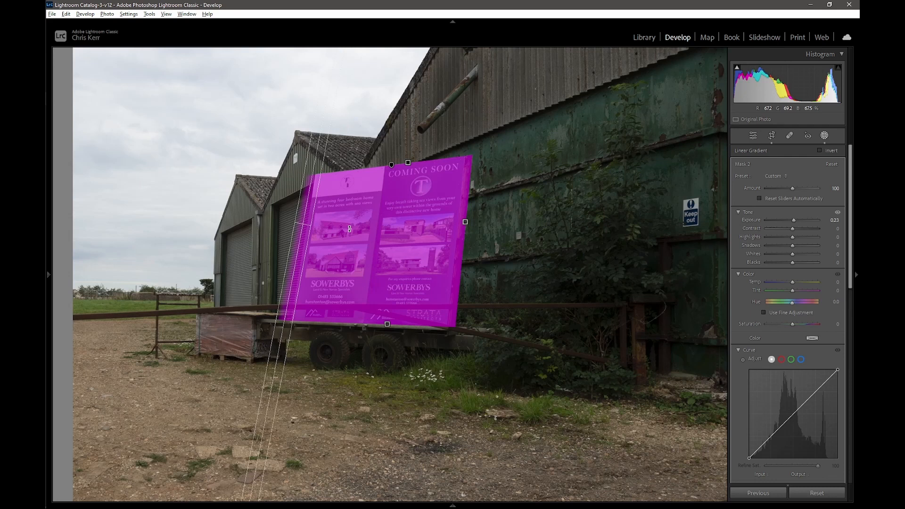
pyautogui.moveTo(298, 208); pyautogui.dragTo(307, 227)
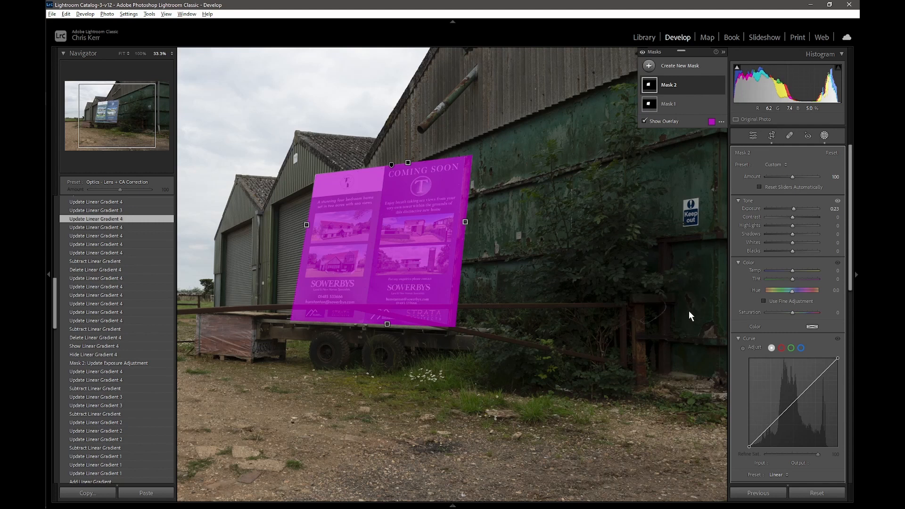
# Rotate Mask 2's right and left edge gradients so both sides of the mask slant inward towards the billboard's bottom
pyautogui.click(466, 221)
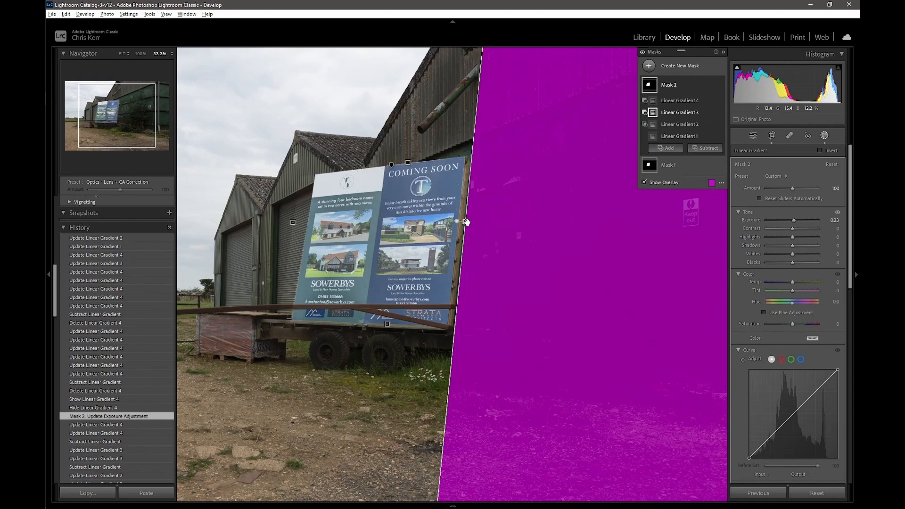
pyautogui.moveTo(466, 222)
pyautogui.mouseDown()
pyautogui.moveTo(430, 225)
pyautogui.moveTo(517, 226)
pyautogui.moveTo(453, 216)
pyautogui.mouseUp()
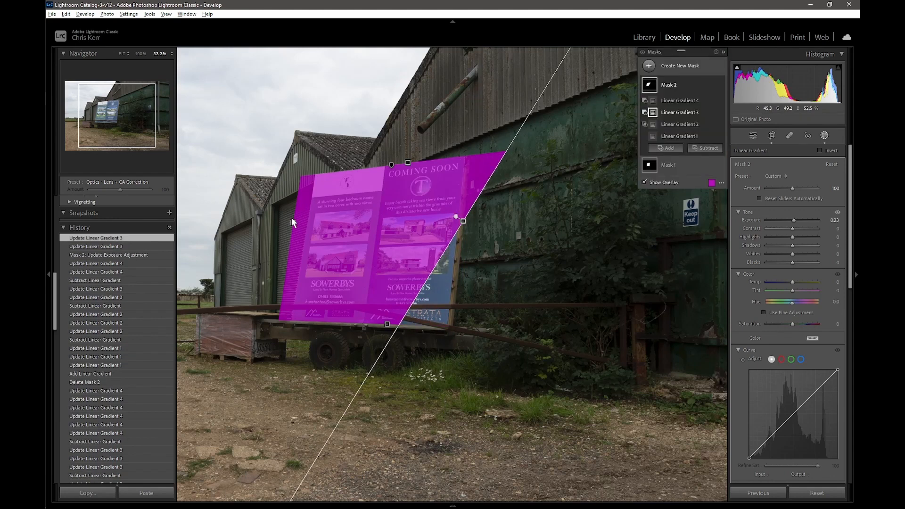
pyautogui.click(292, 221)
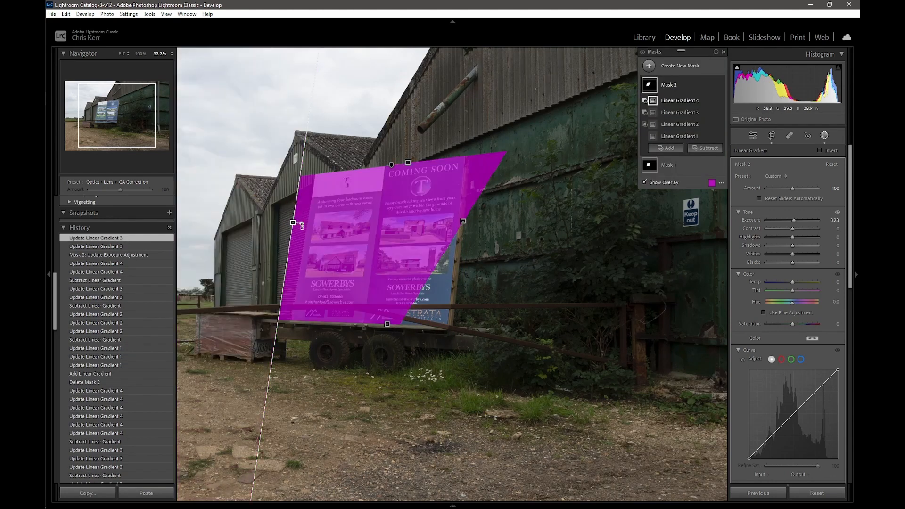
pyautogui.moveTo(301, 225); pyautogui.dragTo(313, 222)
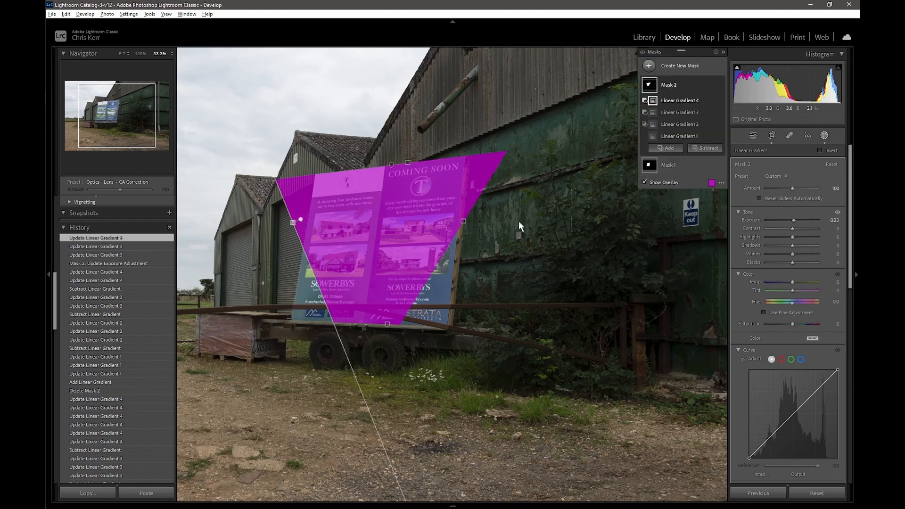
# Widen the right-side gradient of Mask 2 to feather its edge, flipping it outward and back so the mask covers the billboard
pyautogui.click(462, 221)
pyautogui.click(460, 218)
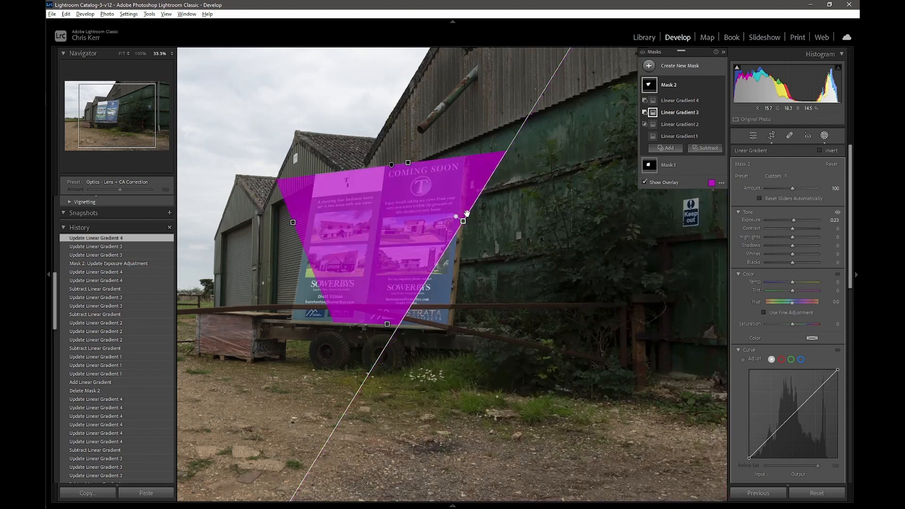
pyautogui.moveTo(468, 212); pyautogui.dragTo(448, 199)
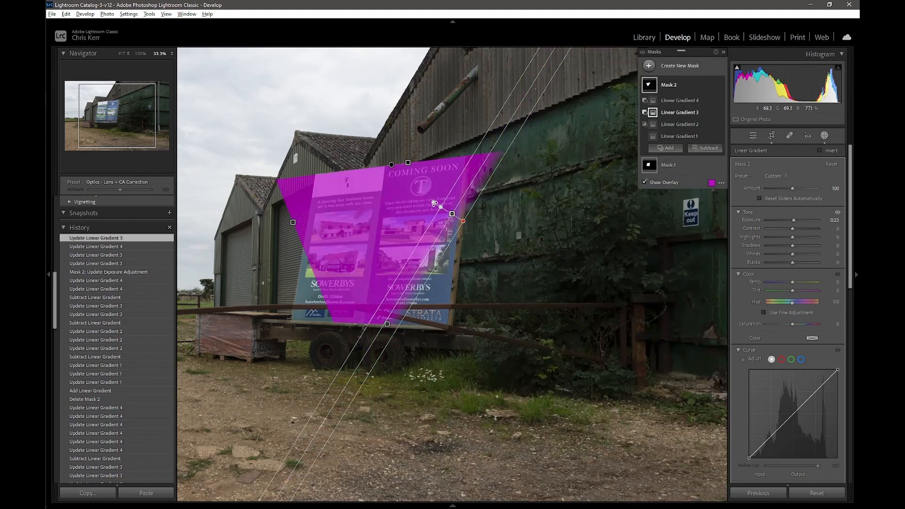
pyautogui.moveTo(445, 203); pyautogui.dragTo(483, 226)
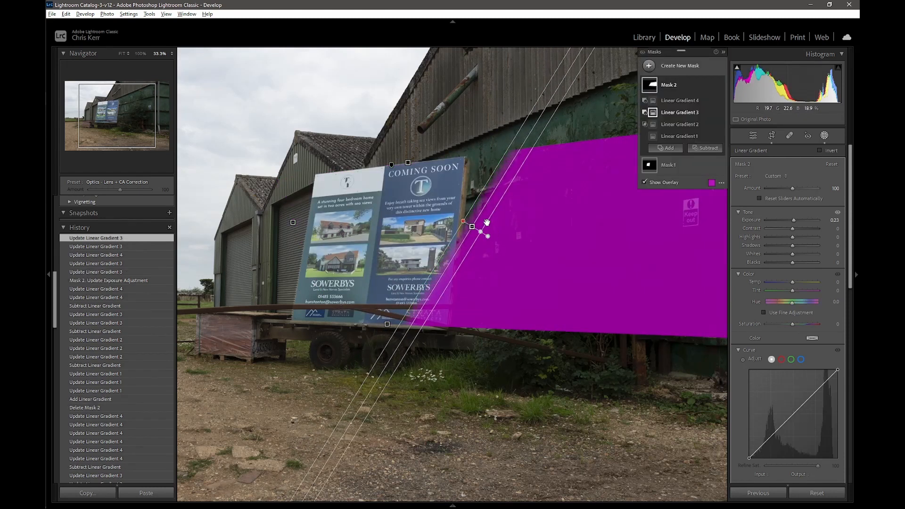
pyautogui.moveTo(487, 223); pyautogui.dragTo(457, 203)
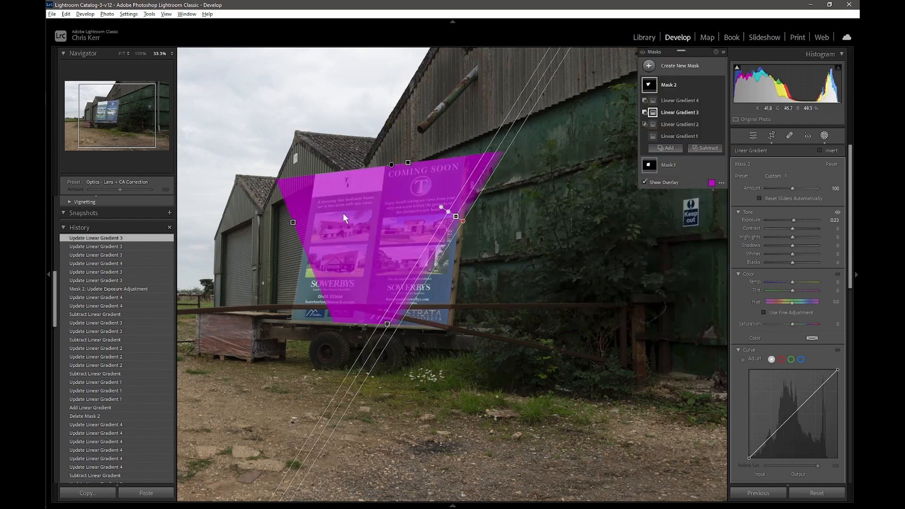
# Feather Mask 2's left and top edges by widening the left-side and top linear gradients
pyautogui.click(294, 223)
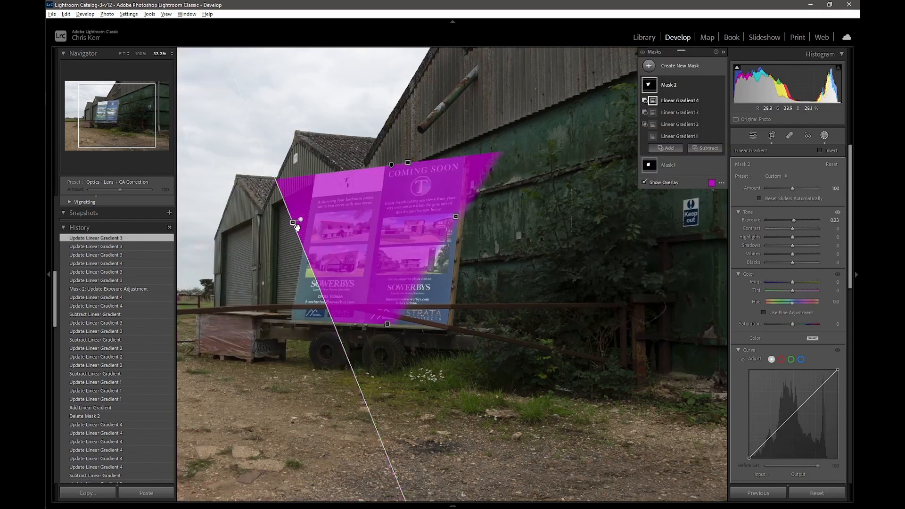
pyautogui.moveTo(297, 227); pyautogui.dragTo(303, 218)
pyautogui.click(408, 162)
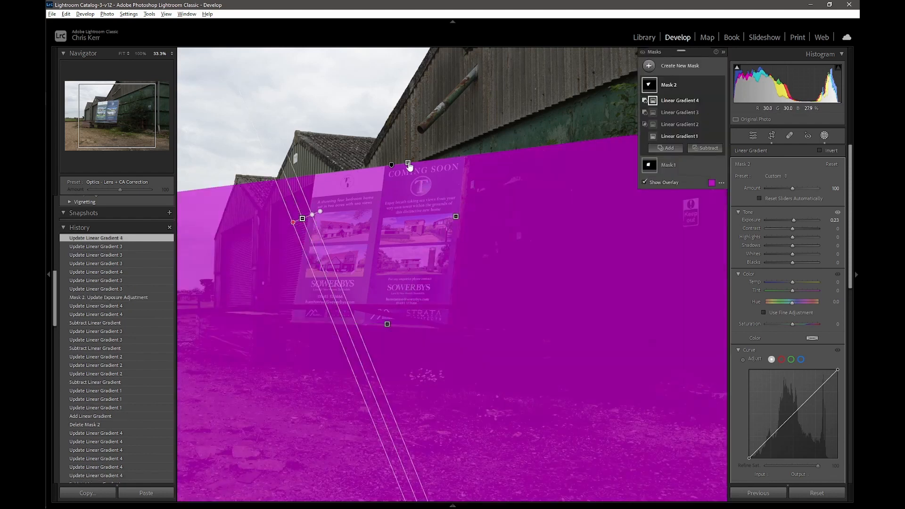
pyautogui.moveTo(417, 165)
pyautogui.mouseDown()
pyautogui.moveTo(413, 133)
pyautogui.moveTo(409, 157)
pyautogui.mouseUp()
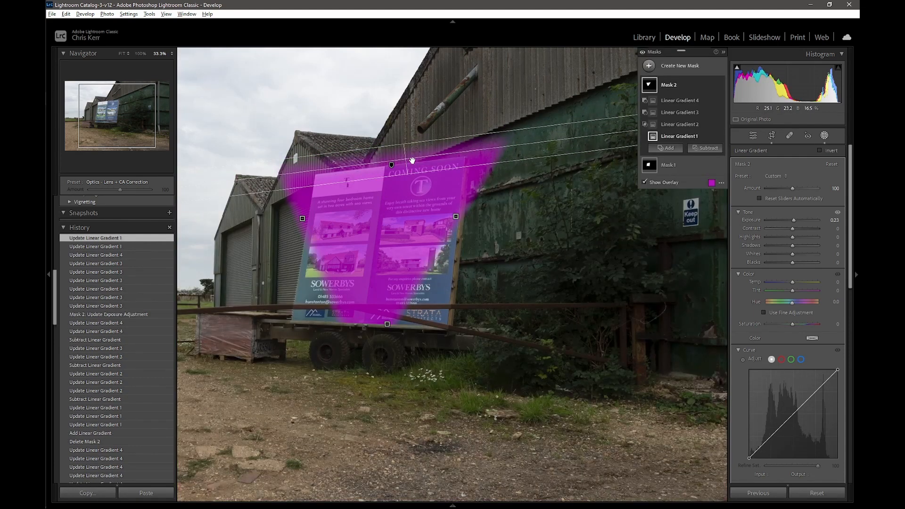